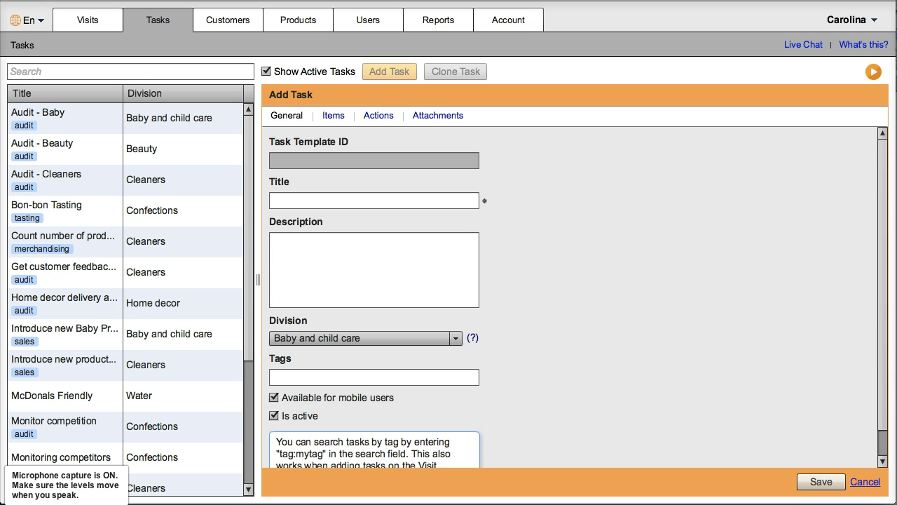
Switch to the Word draft that describes the Planogram audit task
key("super+Tab")
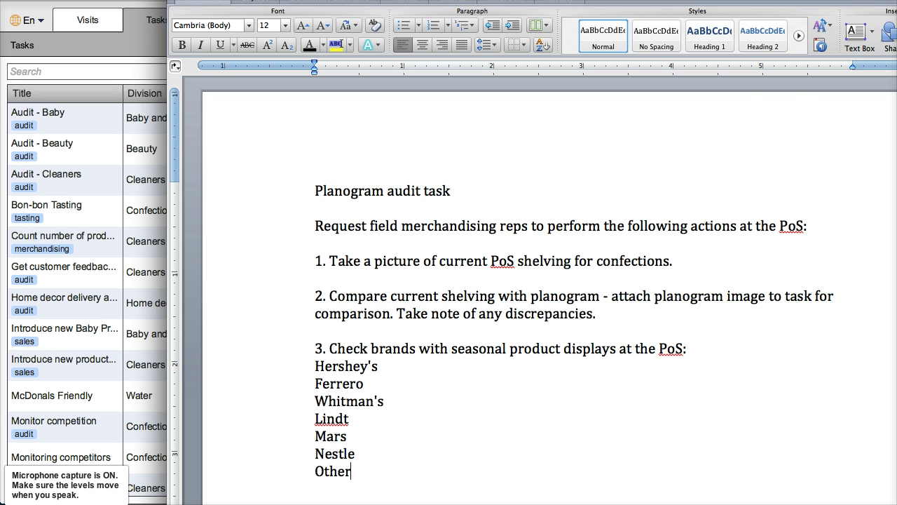
Paste 'Planogram audit task' as the title and the PoS text as the description
left_click(791, 123)
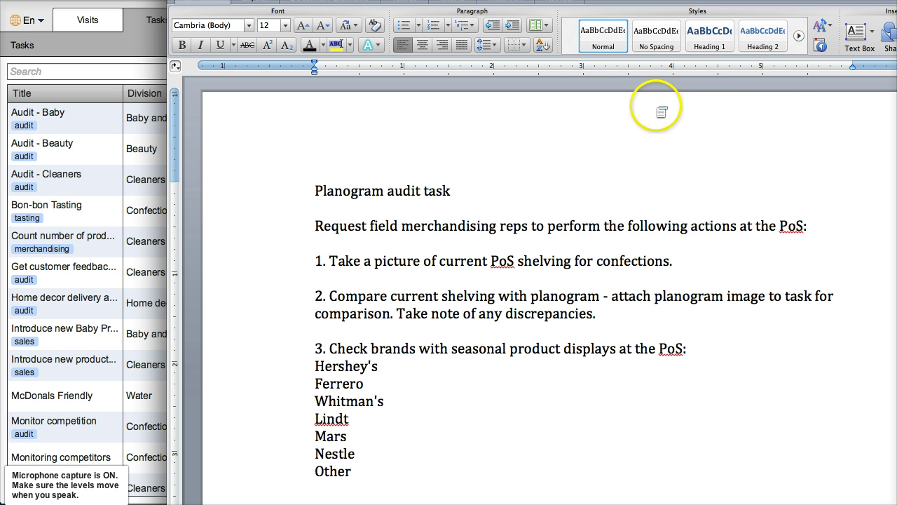
left_click_drag(311, 188, 449, 194)
key("super+c")
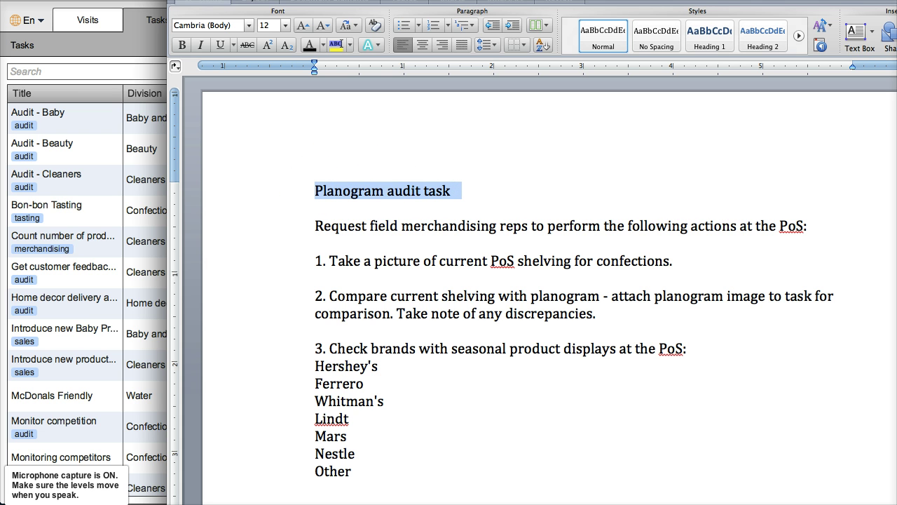
key("super+Tab")
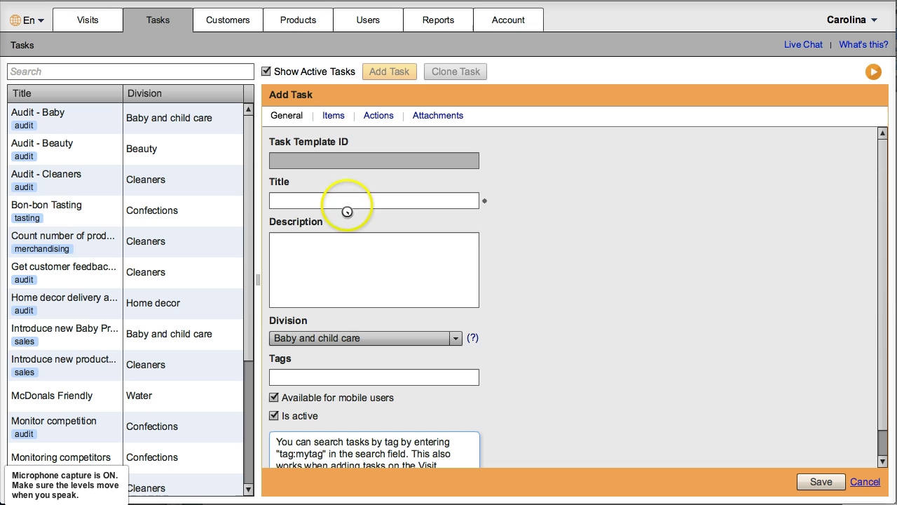
left_click(343, 200)
key("super+v")
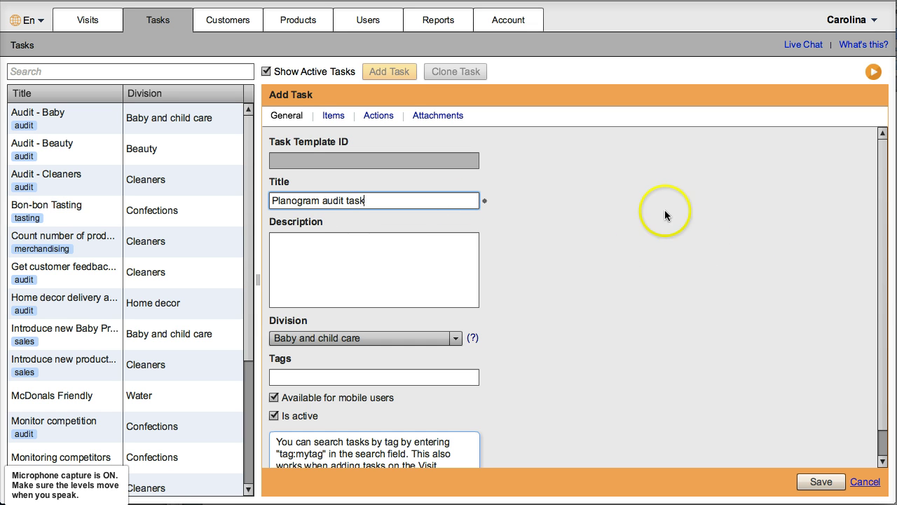
left_click(439, 247)
type("Perform the following actions at the PoS")
Set the division to Confections and add the tag merchandising
left_click(455, 339)
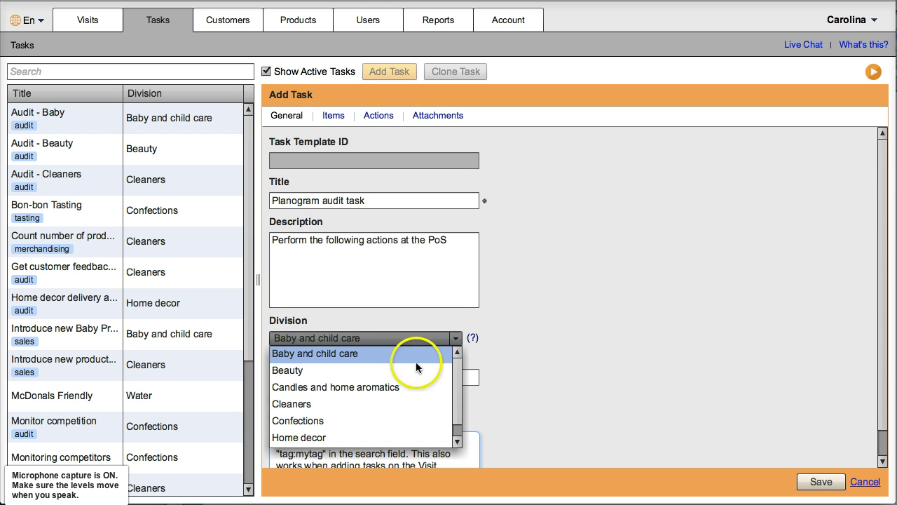
left_click(386, 421)
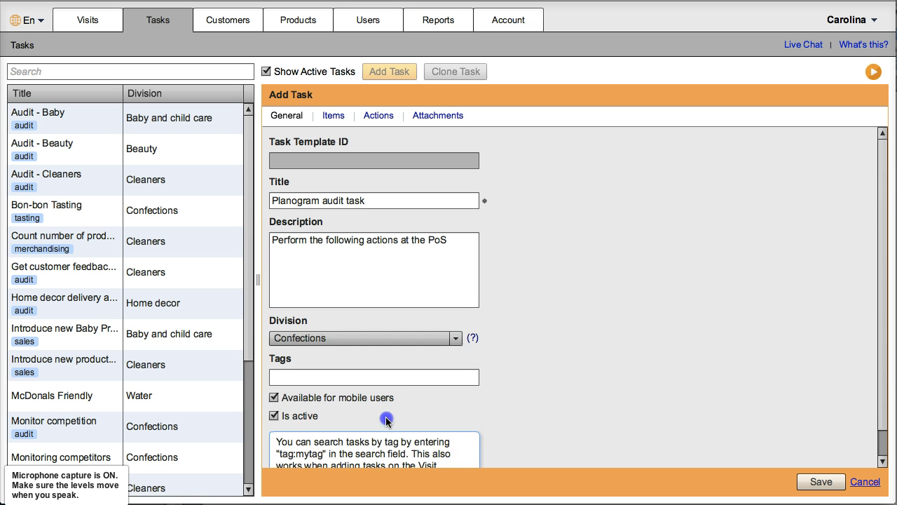
left_click(400, 376)
type("m")
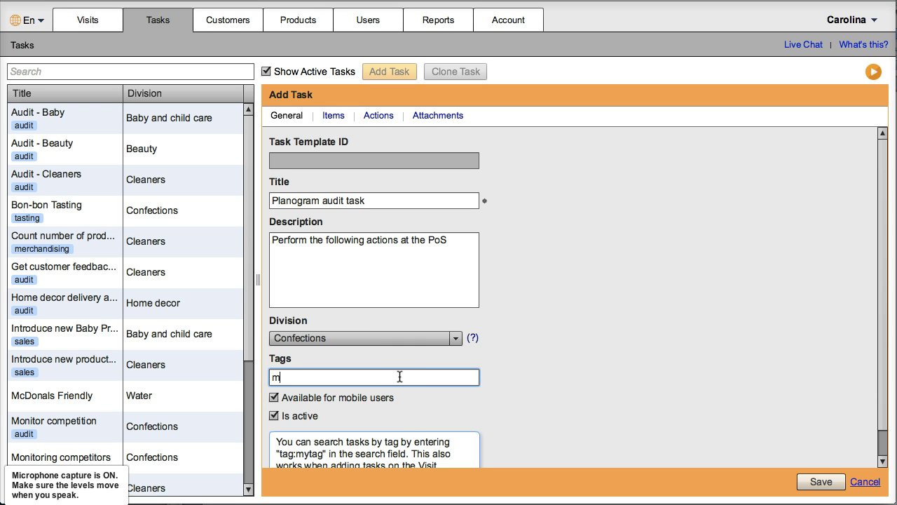
type("erchandising")
Paste the three numbered audit steps from Word into the task's actions as text
left_click(339, 116)
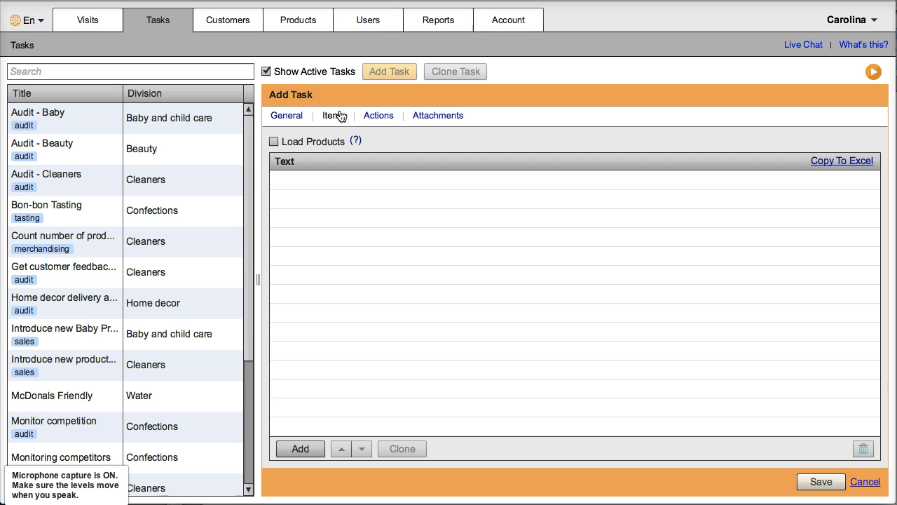
left_click(376, 117)
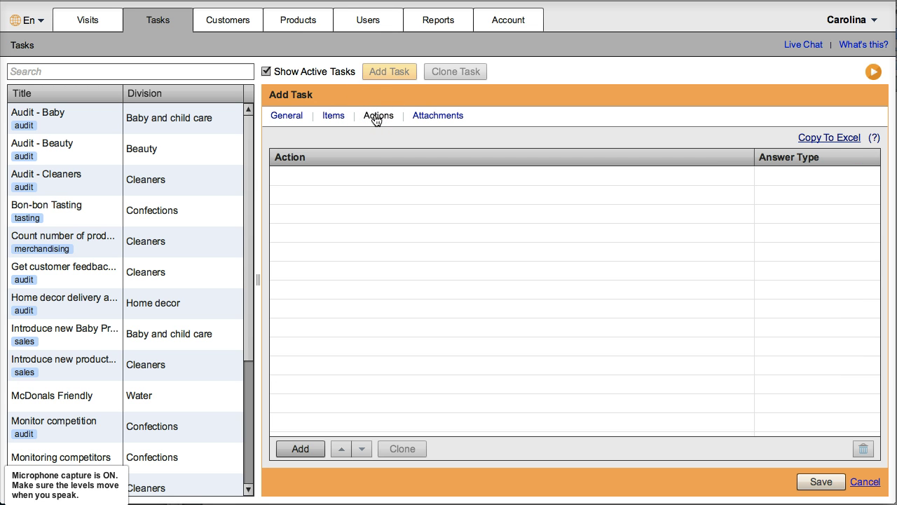
left_click(829, 138)
key("super+Tab")
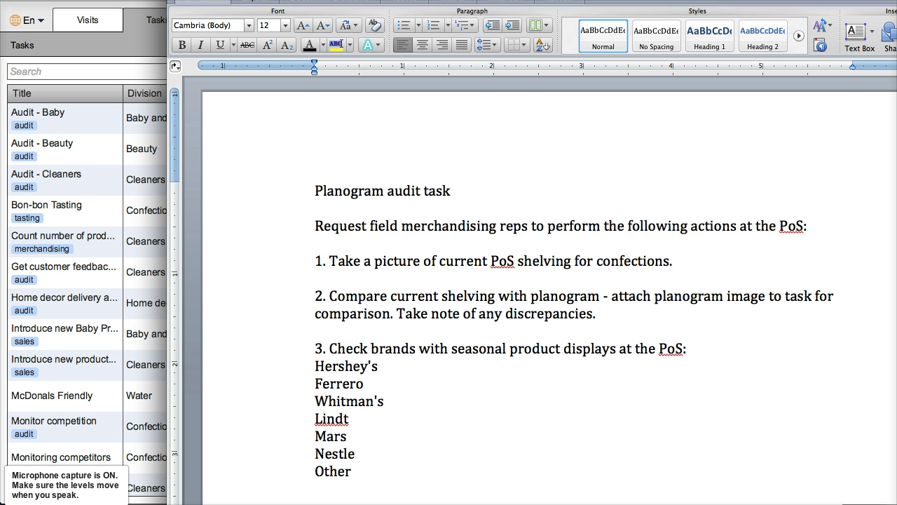
left_click_drag(301, 260, 321, 350)
key("ctrl+c")
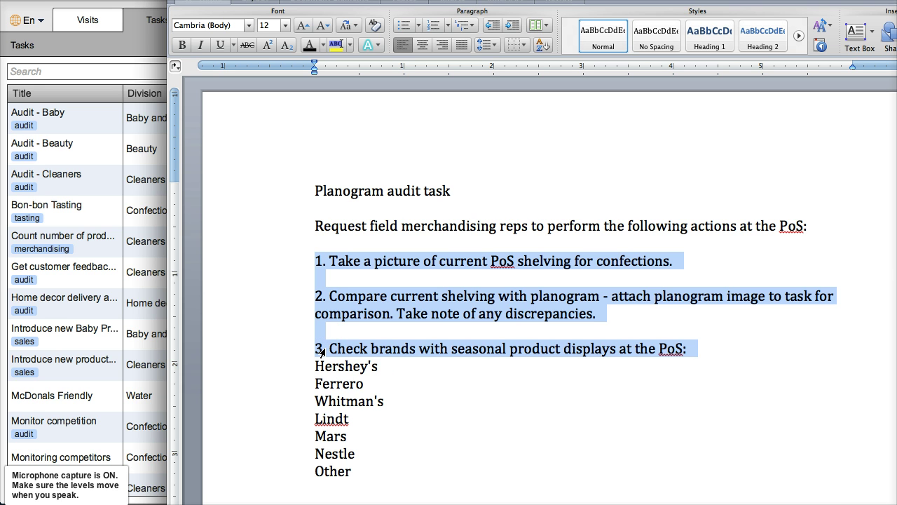
left_click(149, 50)
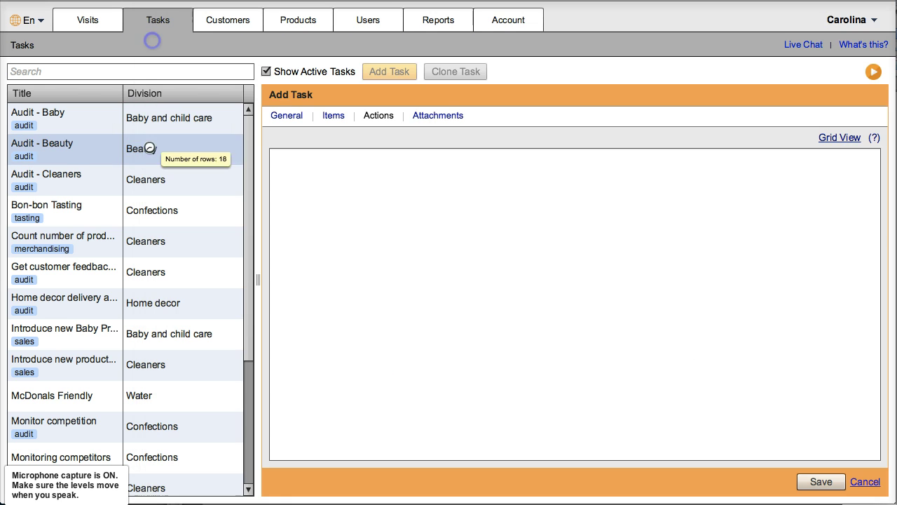
left_click(369, 182)
key("ctrl+v")
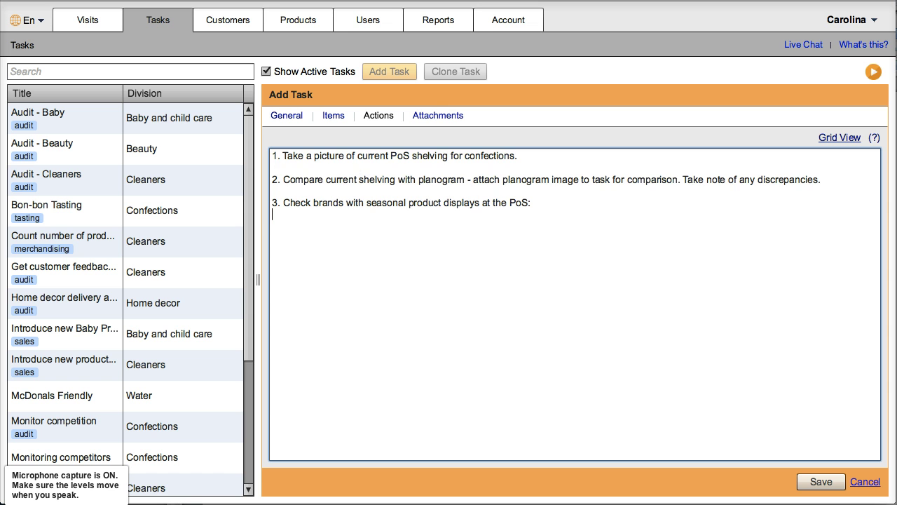
Return to the actions grid and set the first action's answer type to Photo
left_click(834, 139)
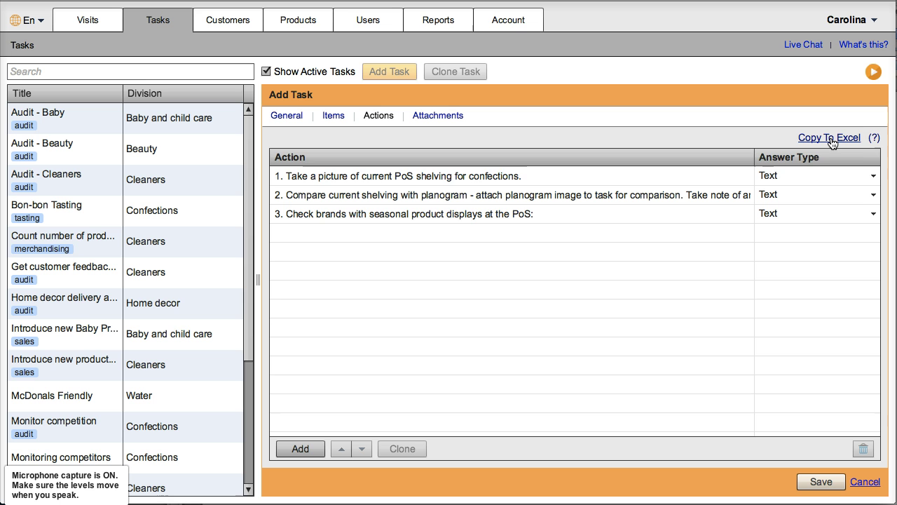
left_click(876, 174)
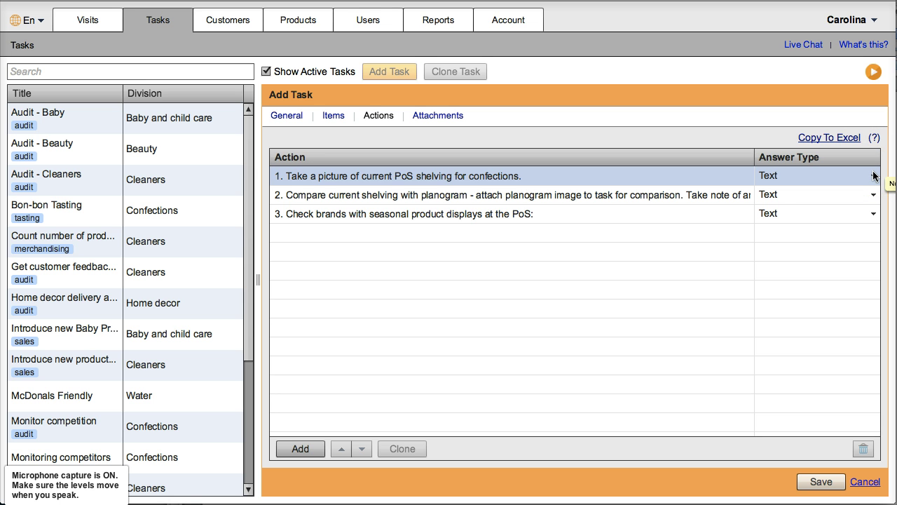
left_click(874, 175)
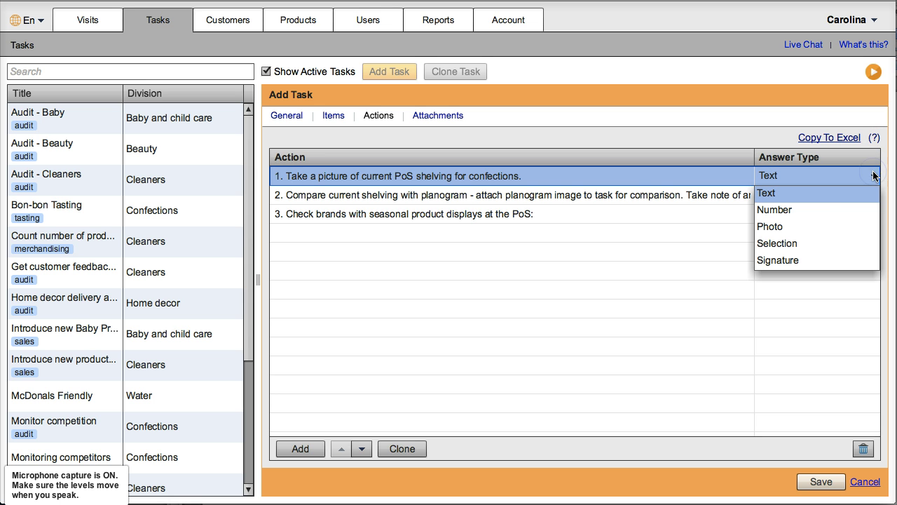
left_click(838, 226)
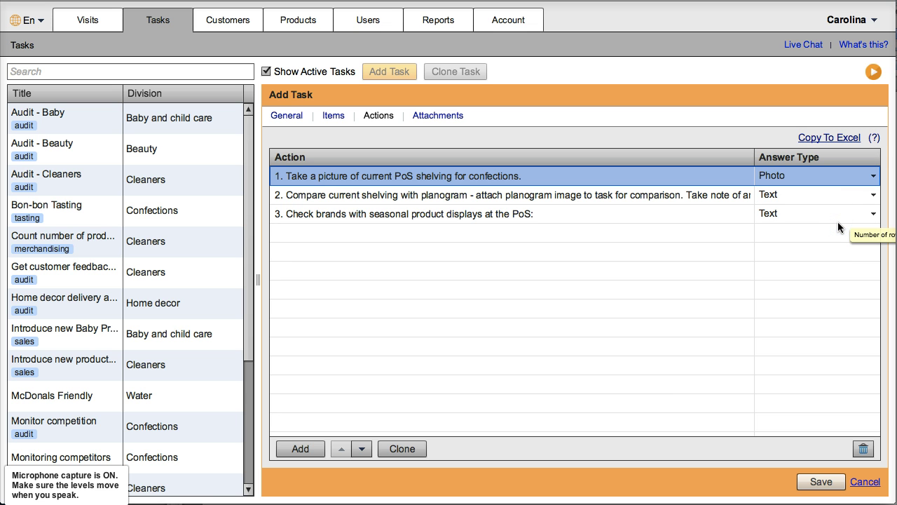
left_click(831, 197)
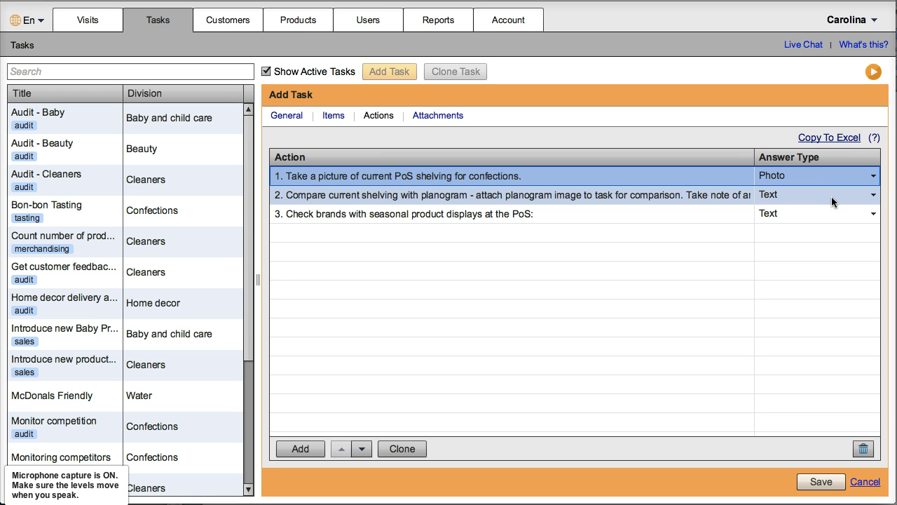
Attach planogram.jpg to the task and label the attachment Planogram
left_click(452, 115)
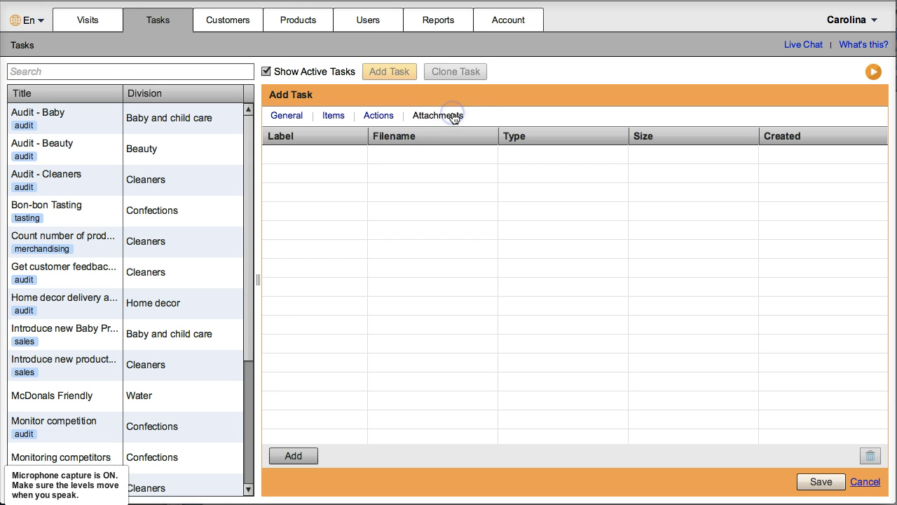
left_click(307, 456)
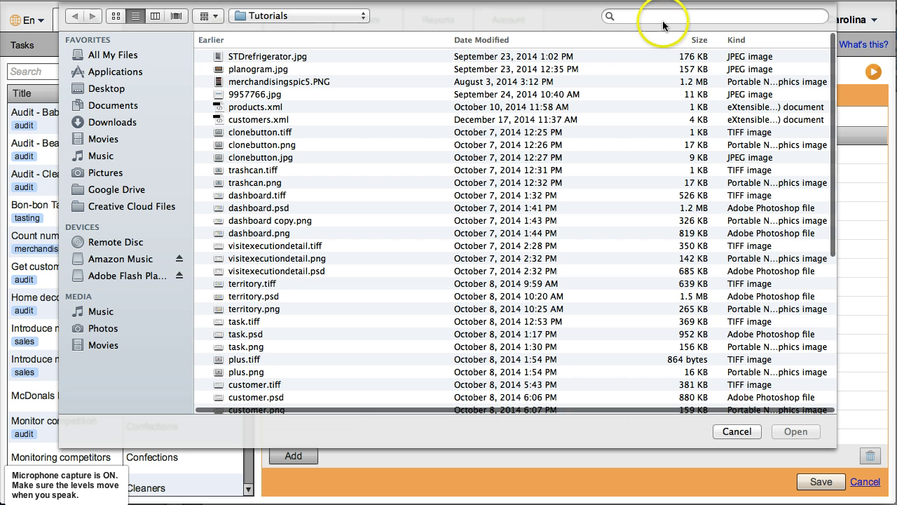
left_click(259, 68)
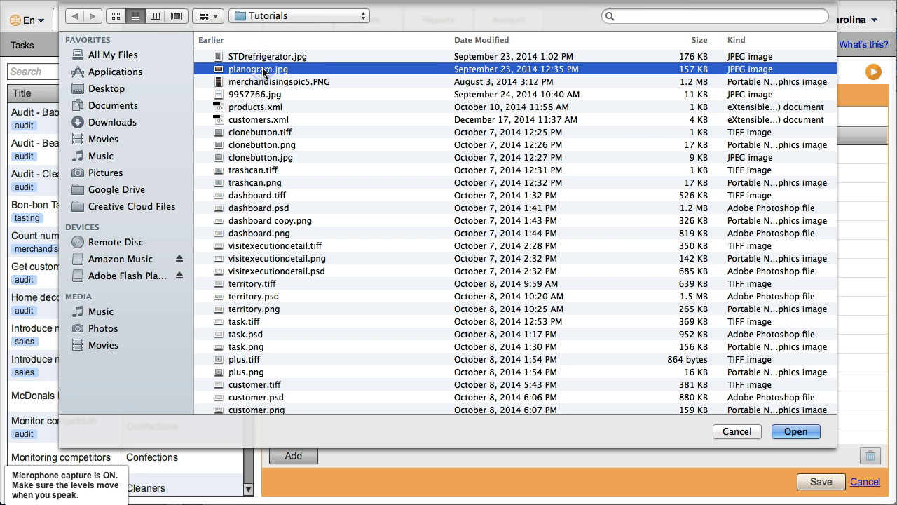
left_click(790, 432)
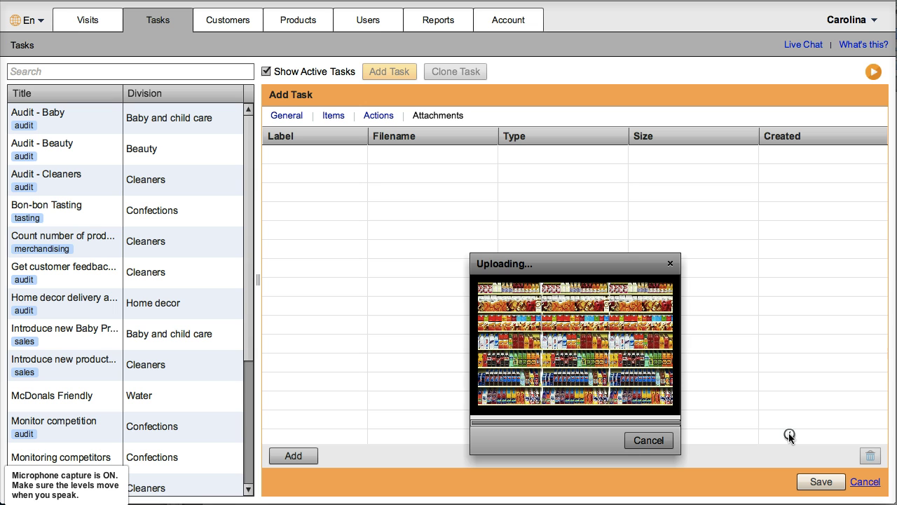
left_click(599, 213)
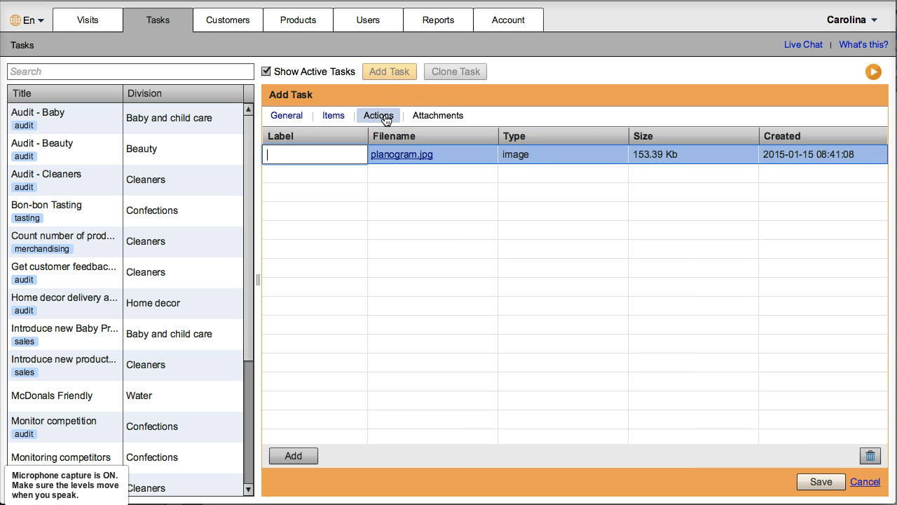
type("Planogram")
Change the third action's answer type to Selection
left_click(333, 116)
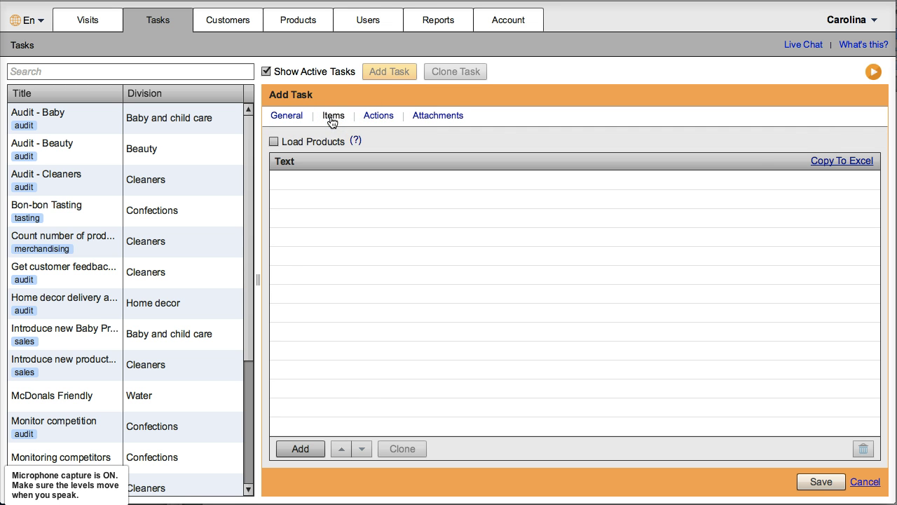
left_click(385, 117)
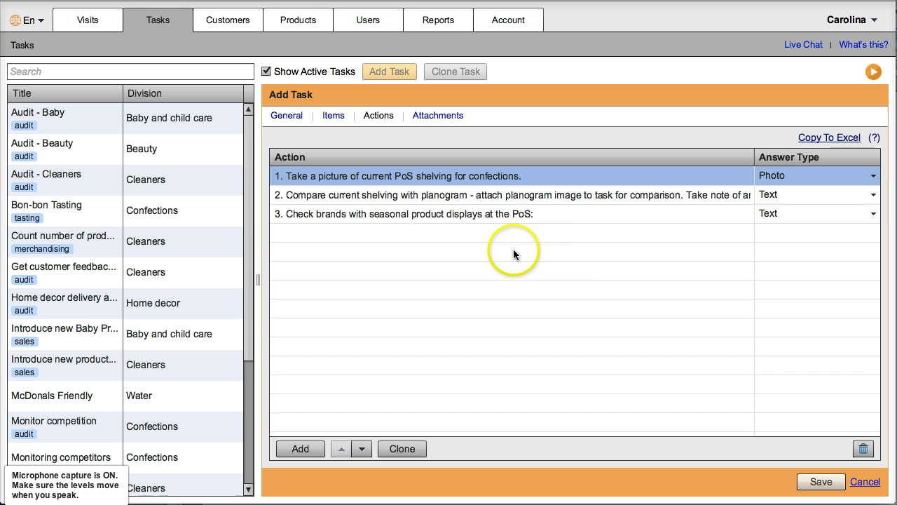
left_click(799, 210)
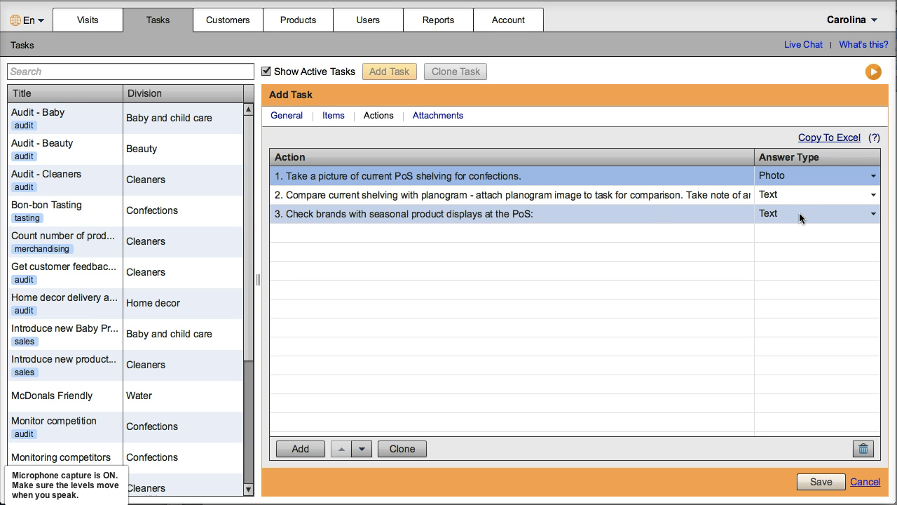
left_click(801, 216)
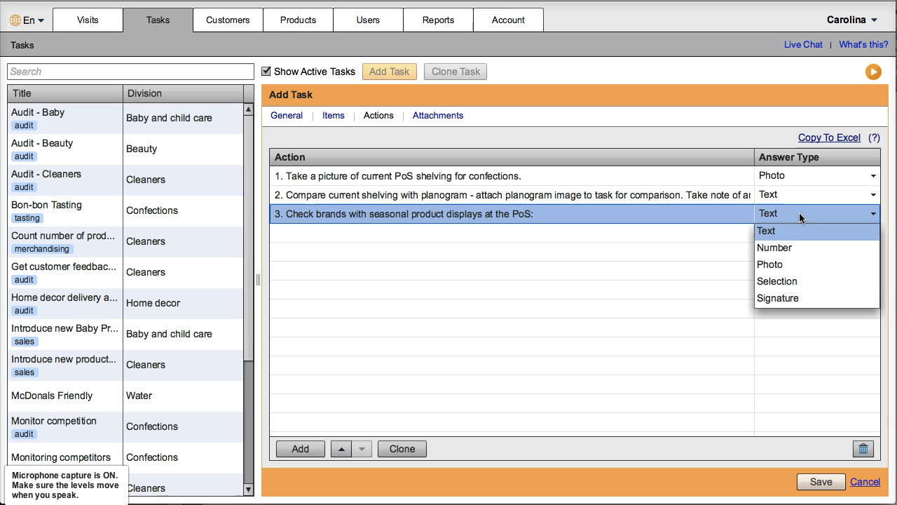
left_click(795, 278)
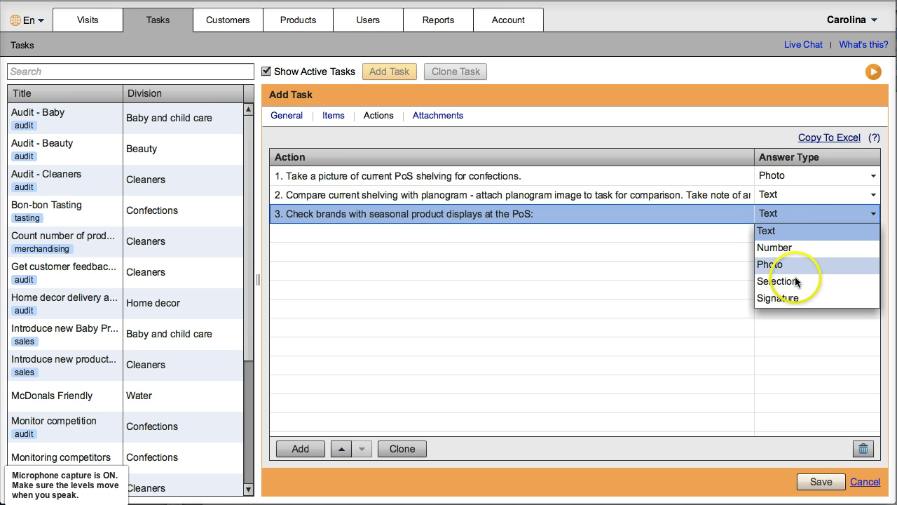
left_click(795, 280)
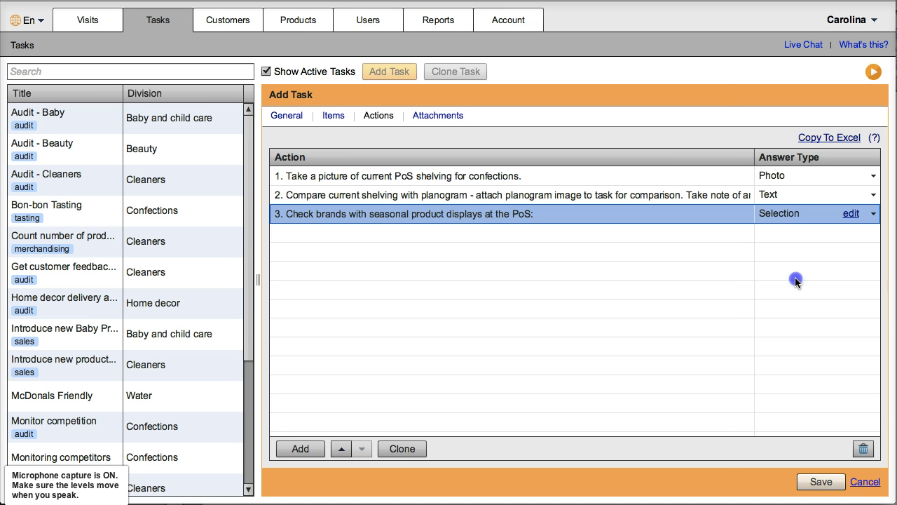
Add options Hershey's, Ferrero, Whitman's, Lindt, Mars, Nestle, Other, allowing multiple answers
key("super+Tab")
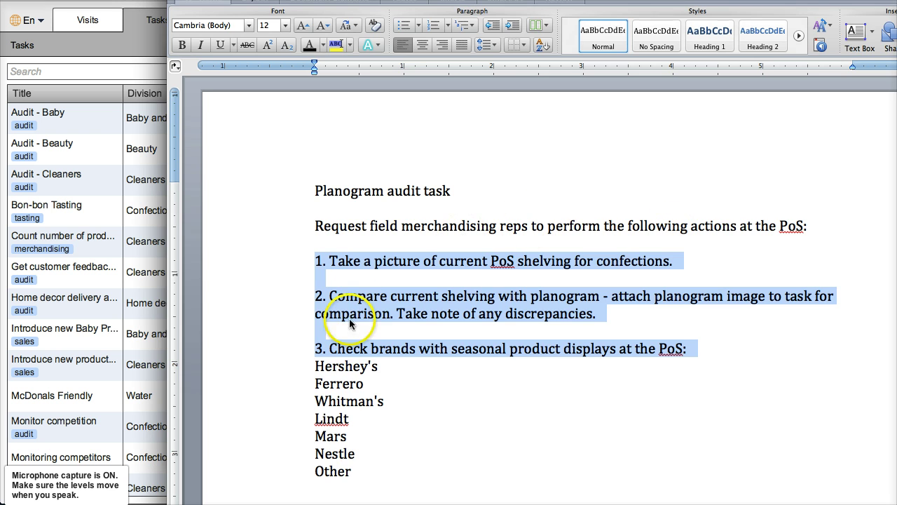
left_click_drag(305, 443, 291, 369)
key("super+c")
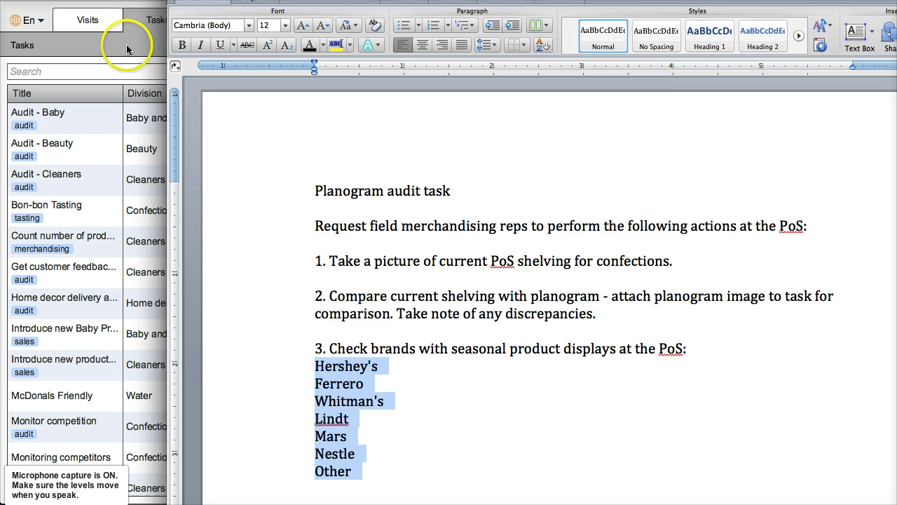
left_click(150, 44)
left_click(703, 99)
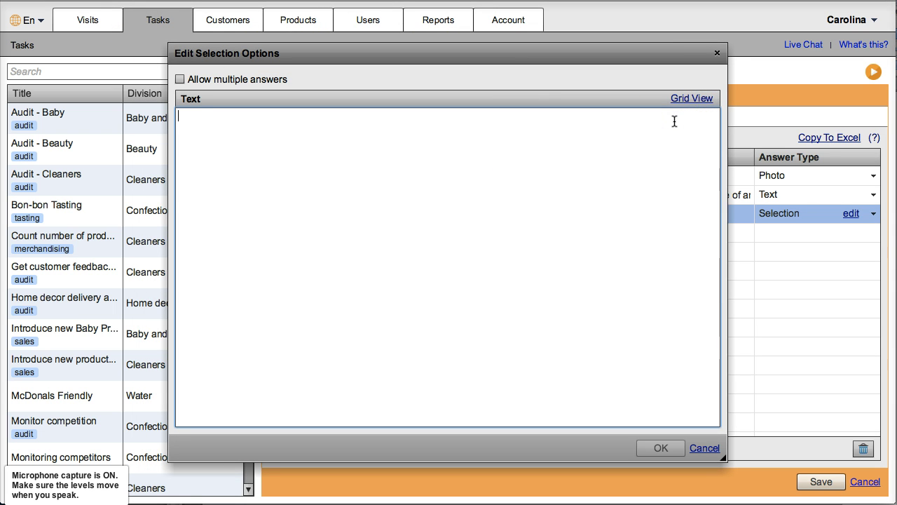
key("super+v")
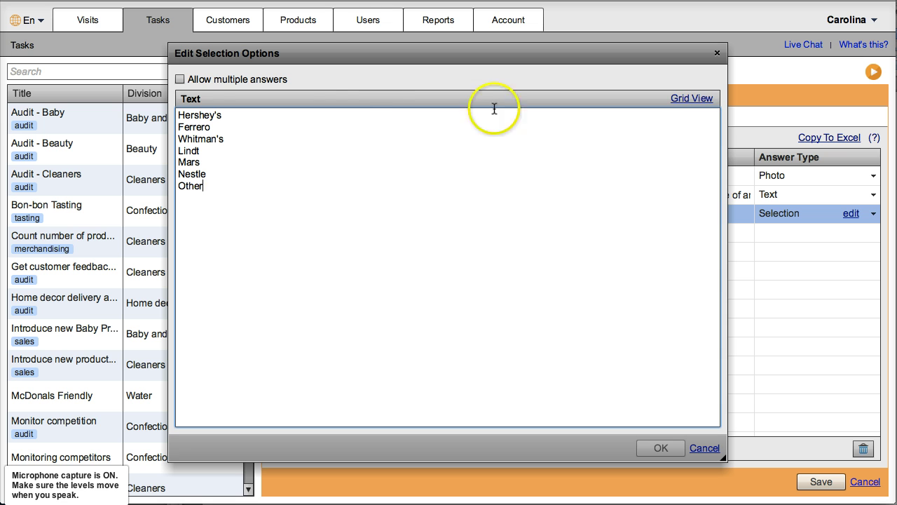
left_click(179, 79)
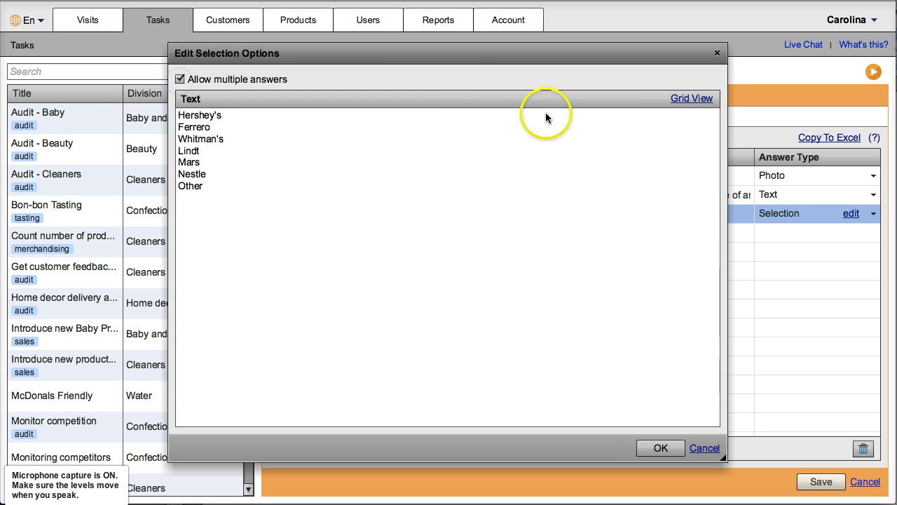
left_click(701, 99)
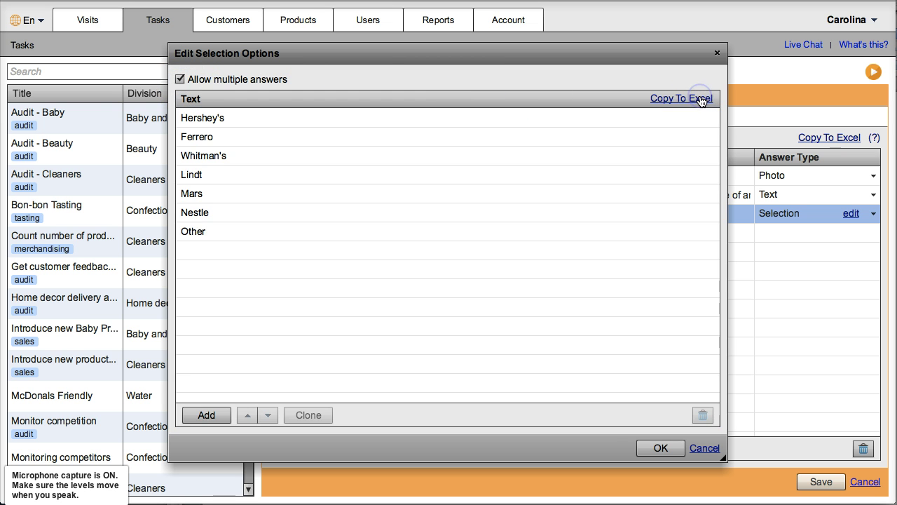
left_click(648, 448)
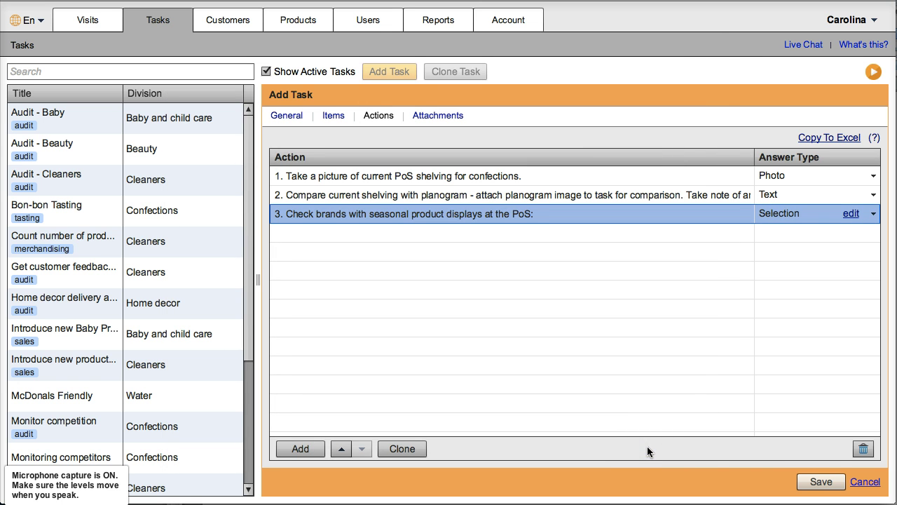
Save the Planogram audit task, review its General details and preview, then go to Visit Execution
left_click(809, 481)
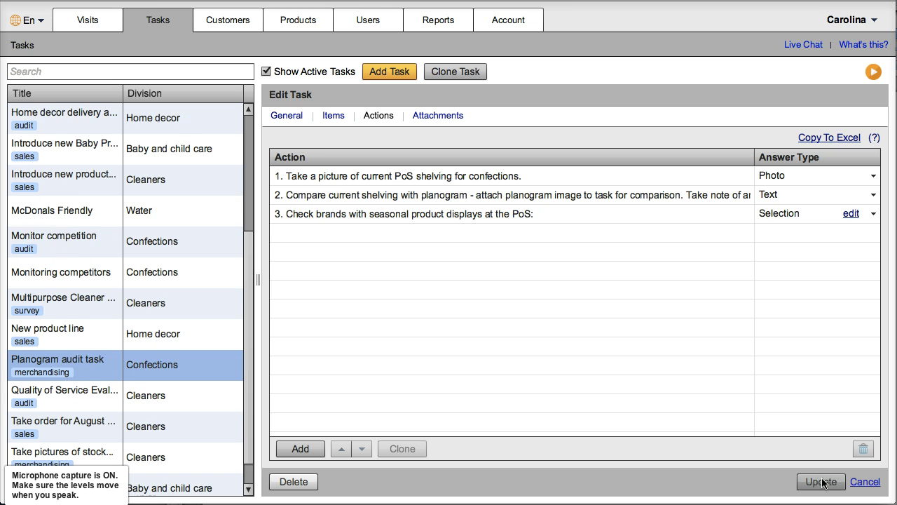
left_click(385, 117)
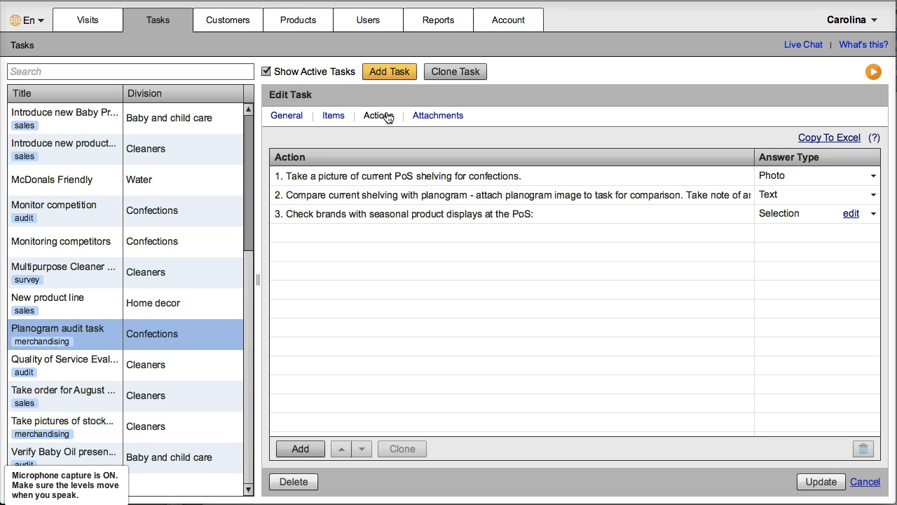
left_click(293, 117)
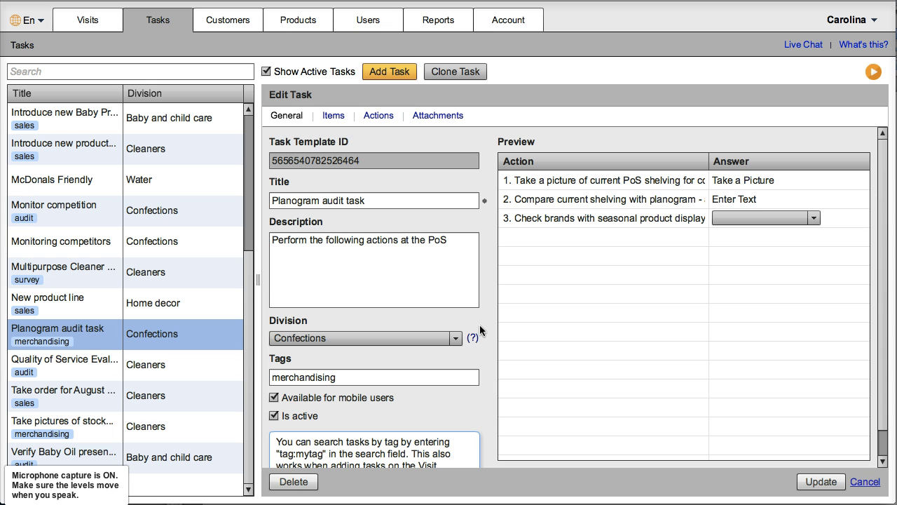
left_click(89, 24)
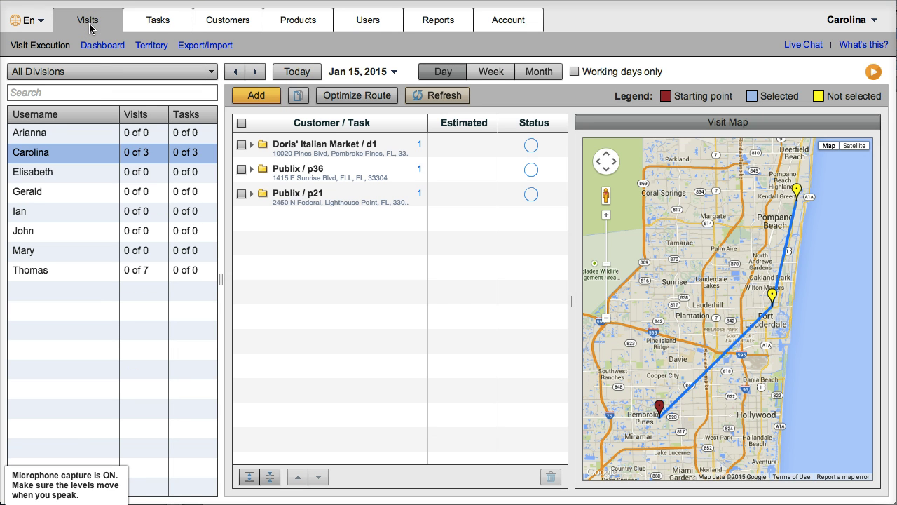
Add a Publix / p22 visit to the rep's Jan 15, 2015 schedule
left_click(81, 159)
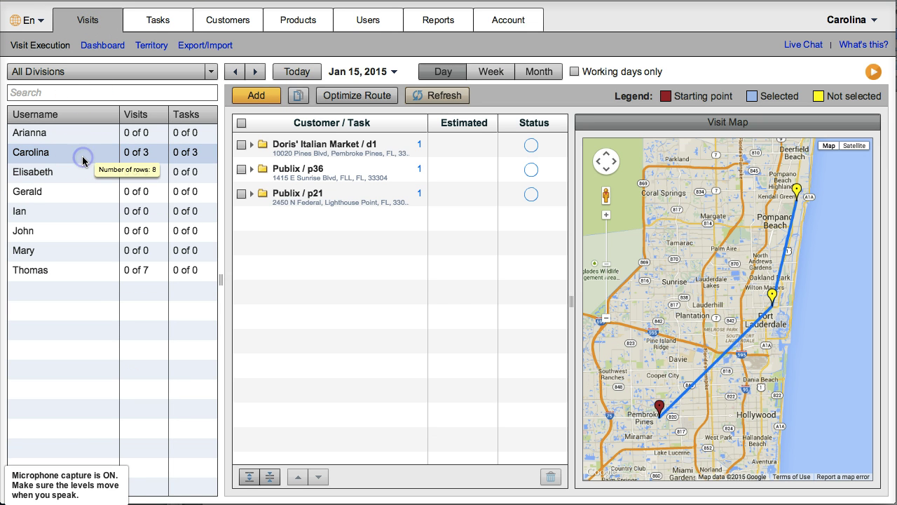
left_click(260, 157)
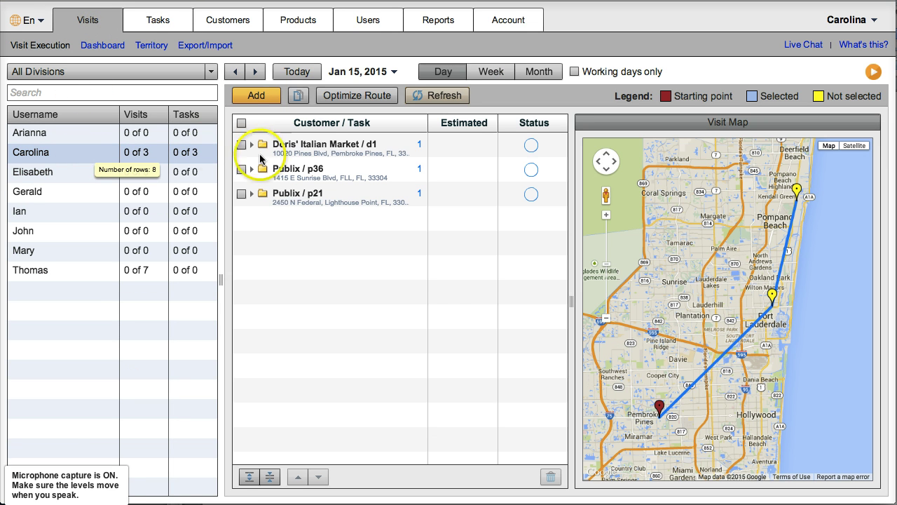
left_click(260, 96)
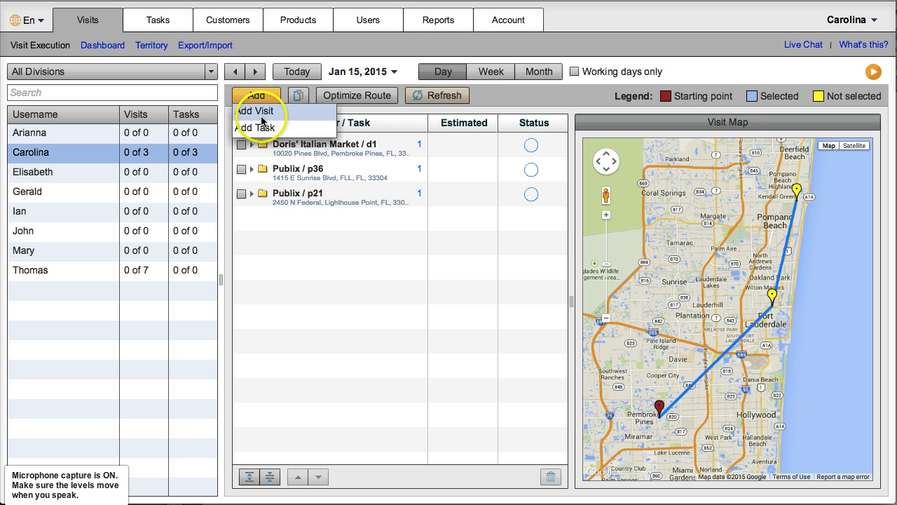
left_click(262, 113)
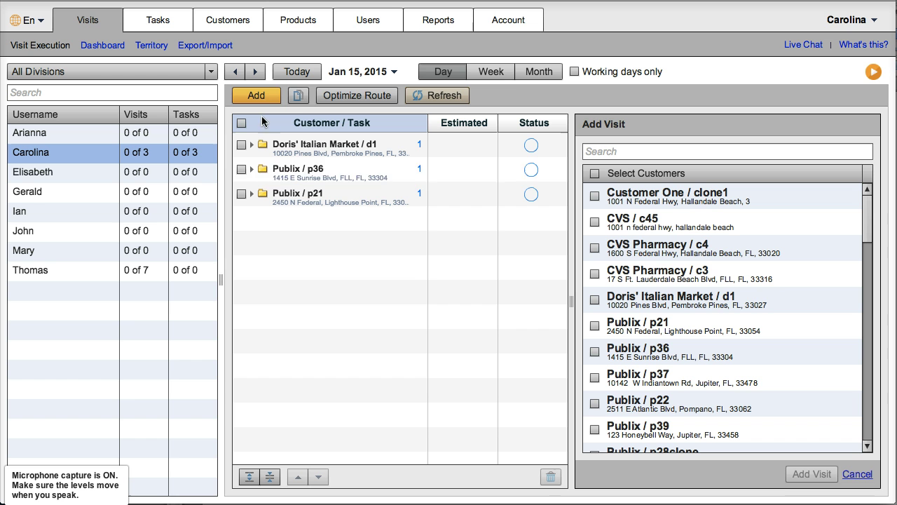
left_click(594, 403)
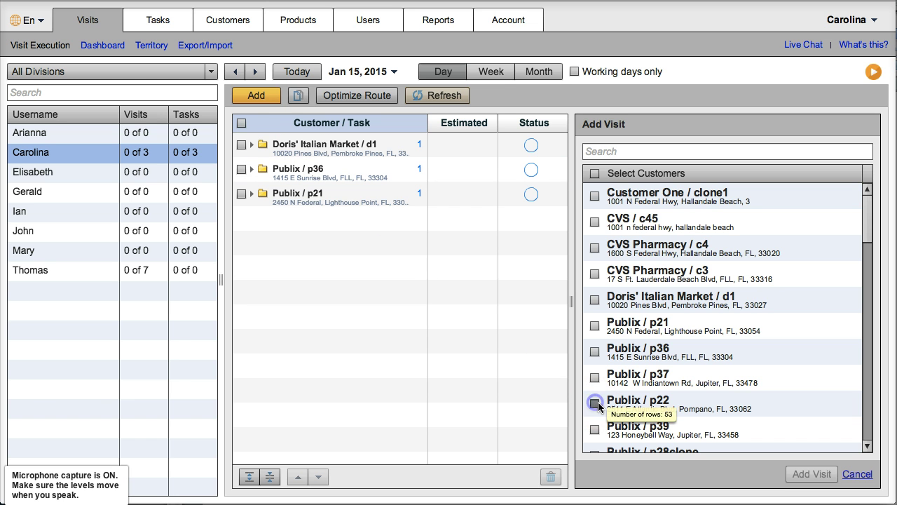
left_click(803, 474)
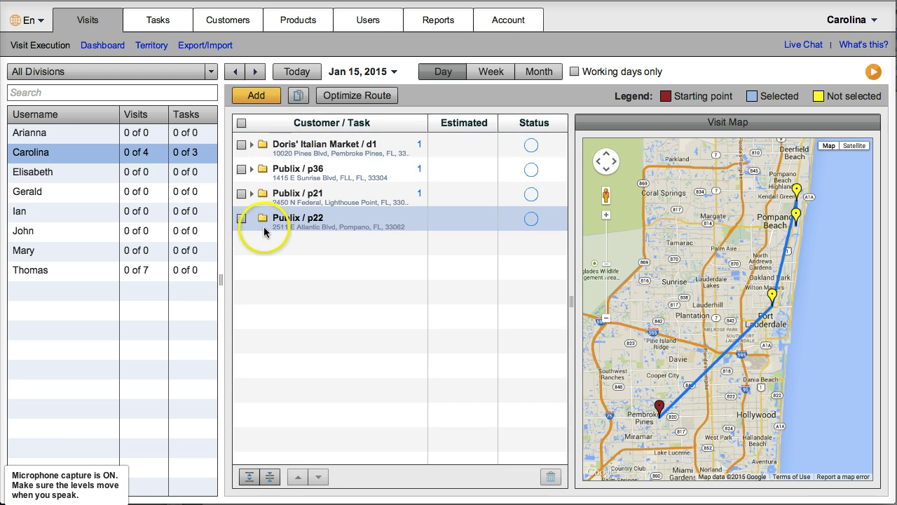
left_click(267, 222)
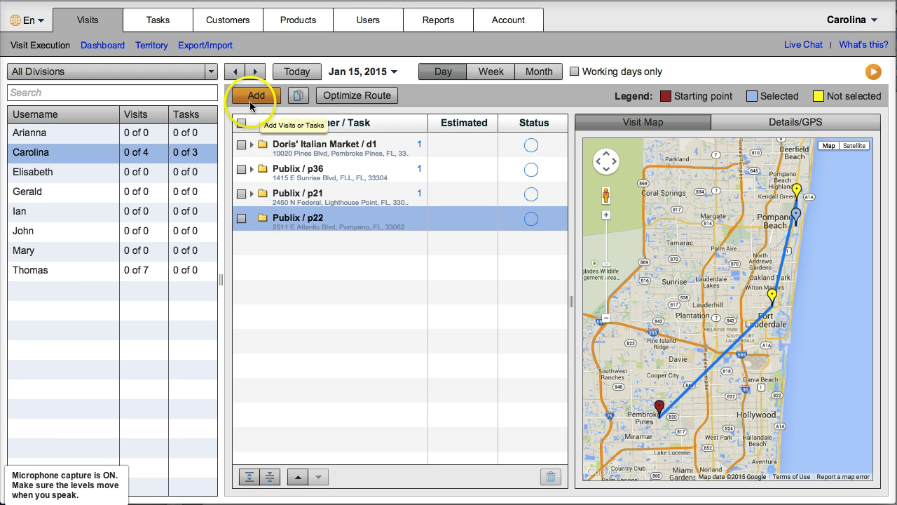
Assign the Planogram audit task to the Publix / p22 visit and expand it to view the task
left_click(251, 98)
left_click(257, 127)
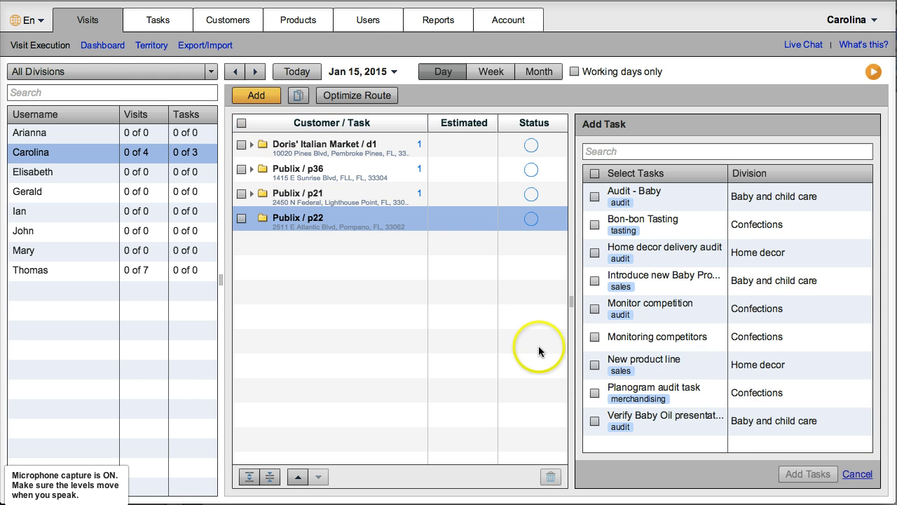
left_click(595, 394)
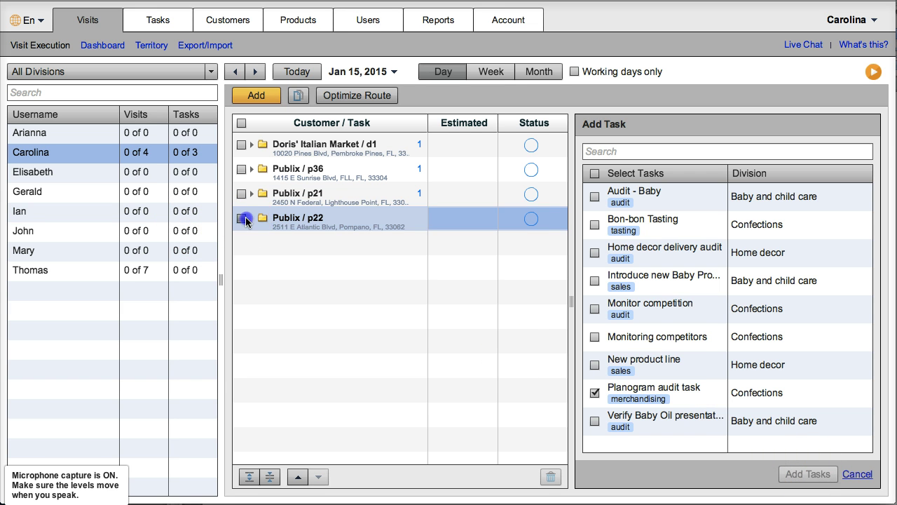
left_click(241, 218)
left_click(795, 476)
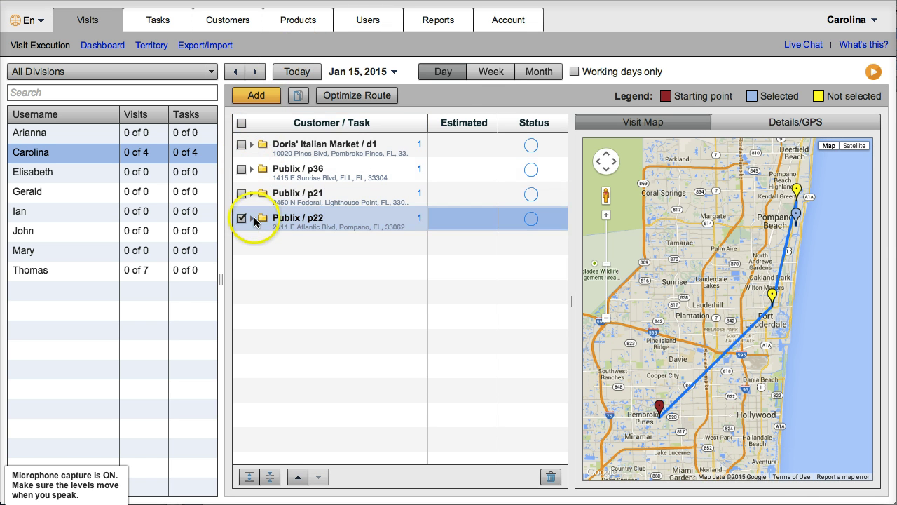
left_click(252, 218)
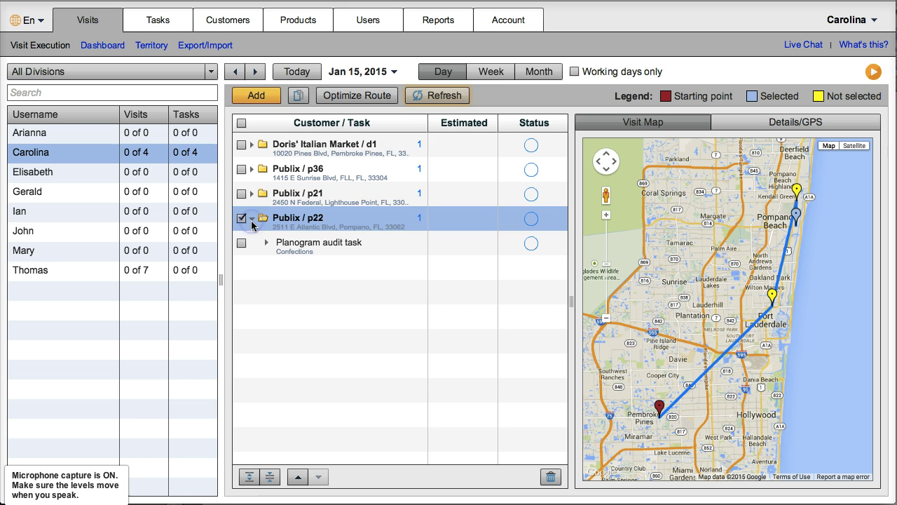
left_click(313, 243)
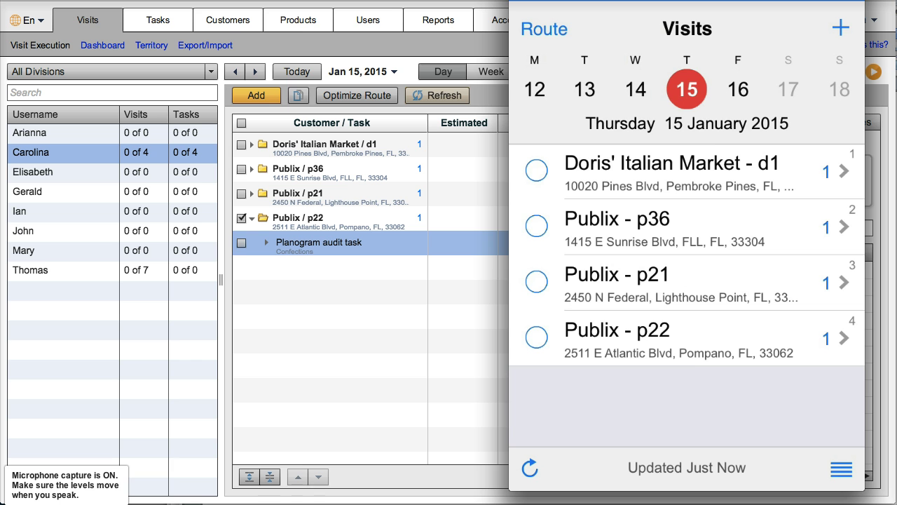
In the mobile app, open the Publix - p22 Planogram audit task's first Photo action
left_click(672, 337)
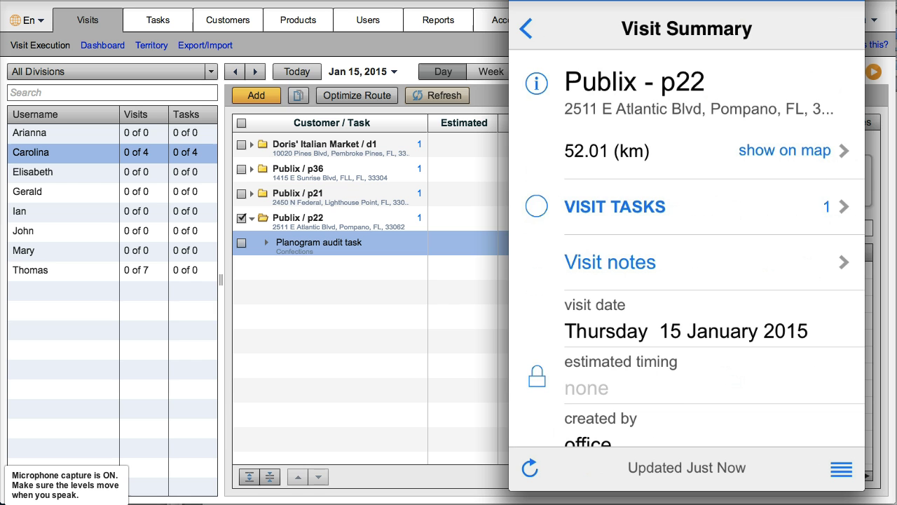
left_click(673, 206)
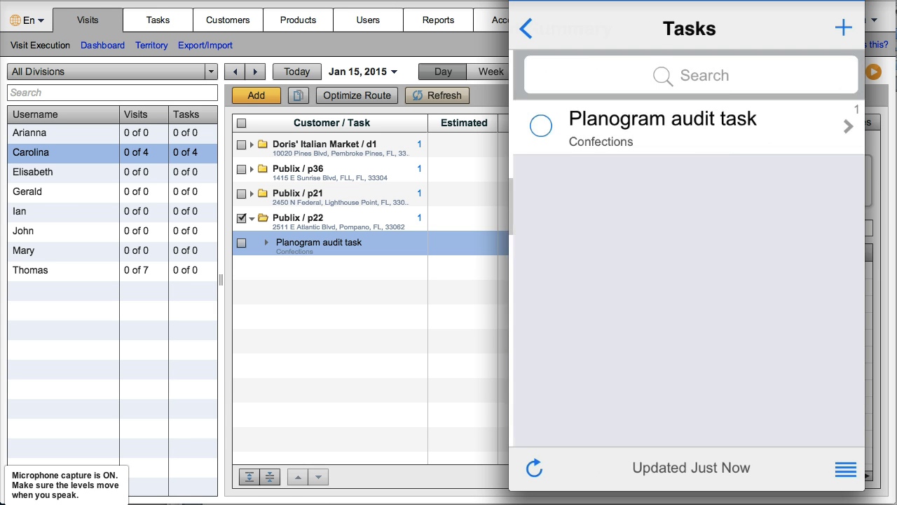
left_click(659, 127)
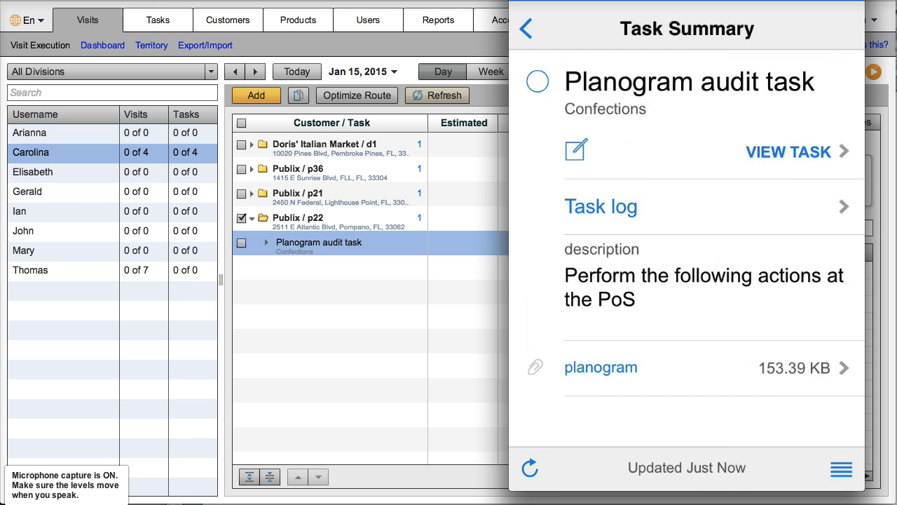
left_click(789, 151)
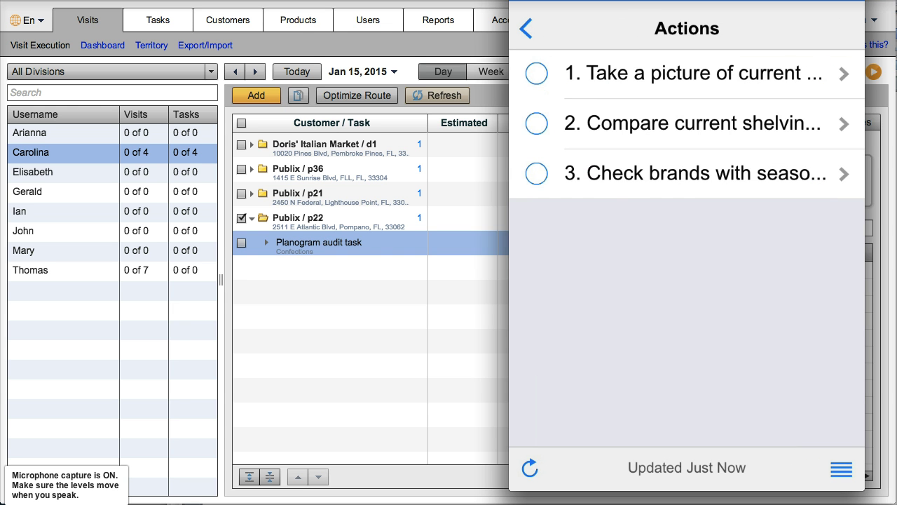
left_click(687, 73)
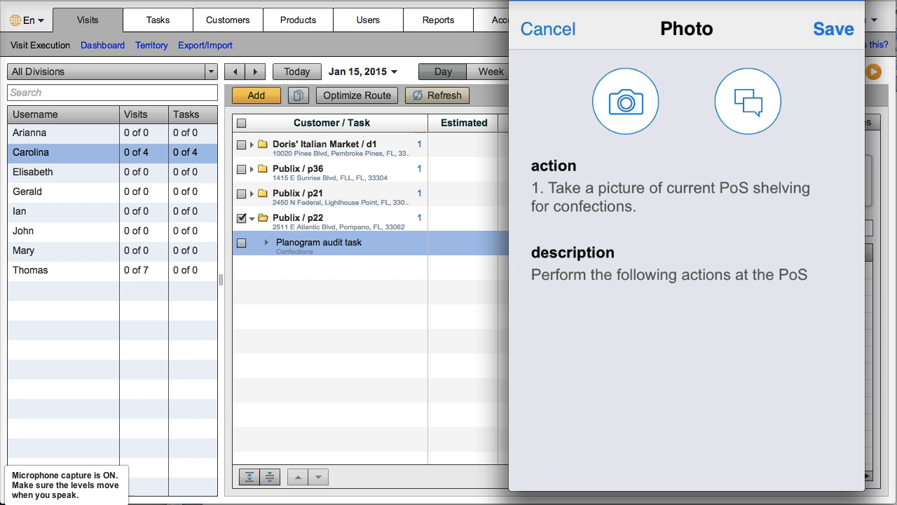
Take the shelf photo and answer action 2 with 'dark chocolate is out of stock'
left_click(625, 101)
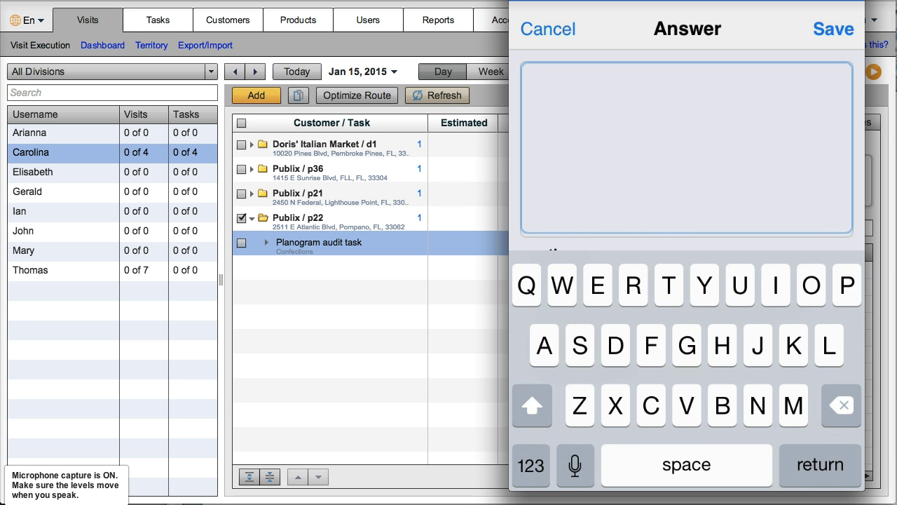
type("dark ch")
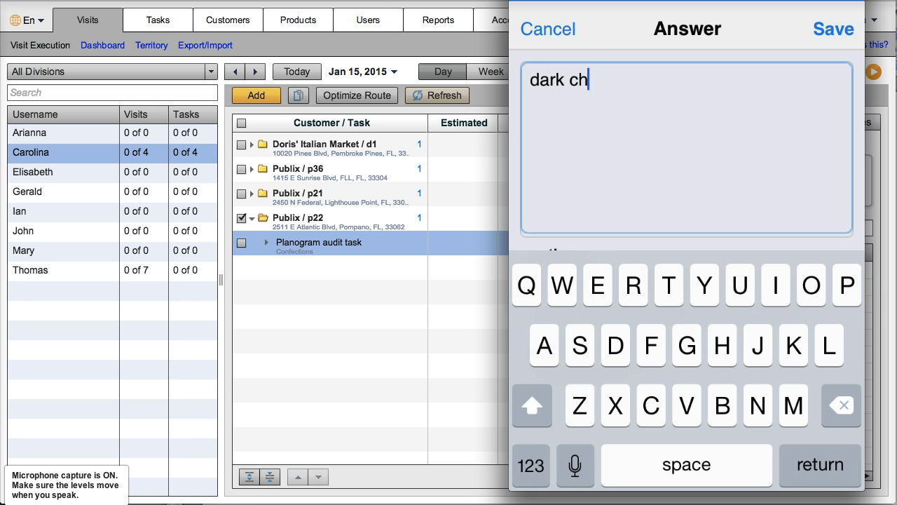
type("ocolate is ")
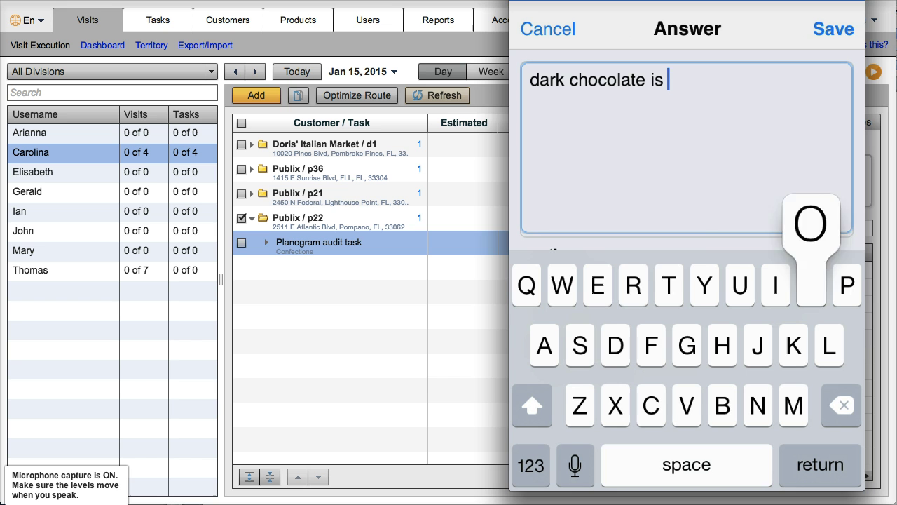
type("out of stock")
key("Return")
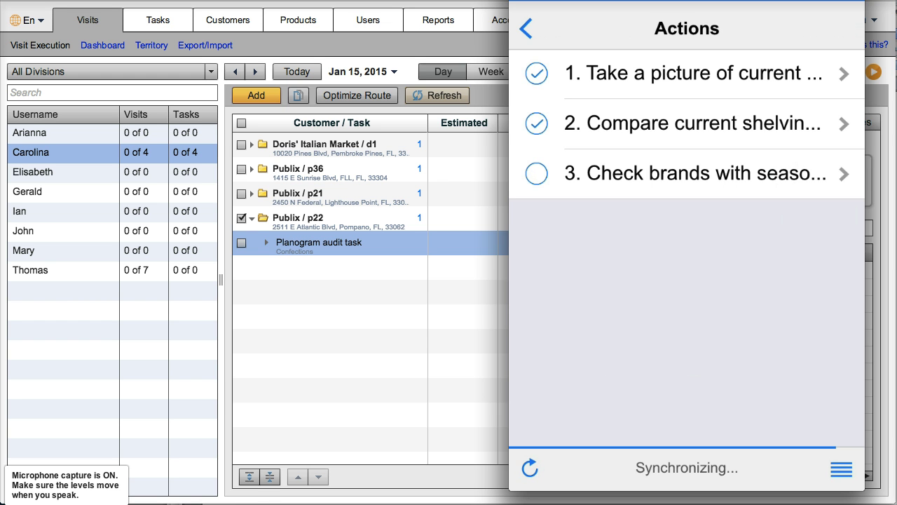
Mark Ferrero, Lindt and Nestle as having seasonal displays and save the selection
left_click(687, 173)
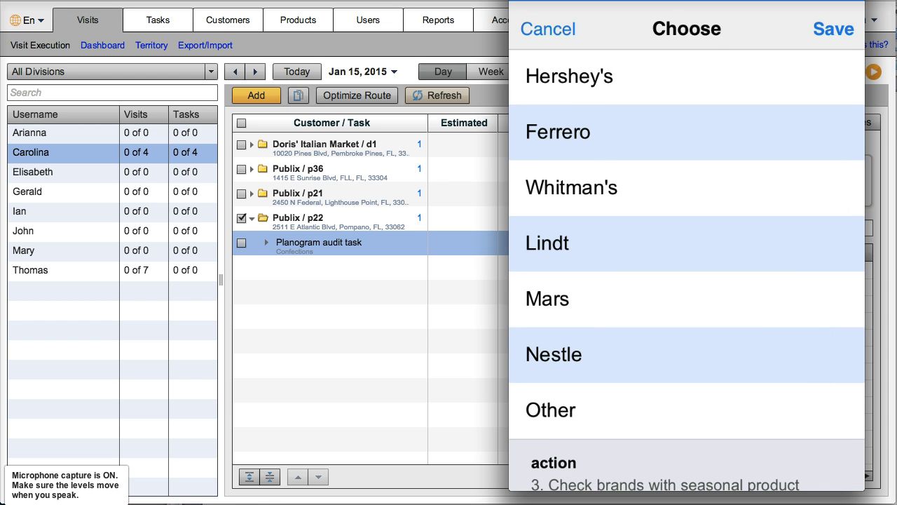
left_click(686, 131)
left_click(687, 243)
left_click(687, 355)
left_click(833, 29)
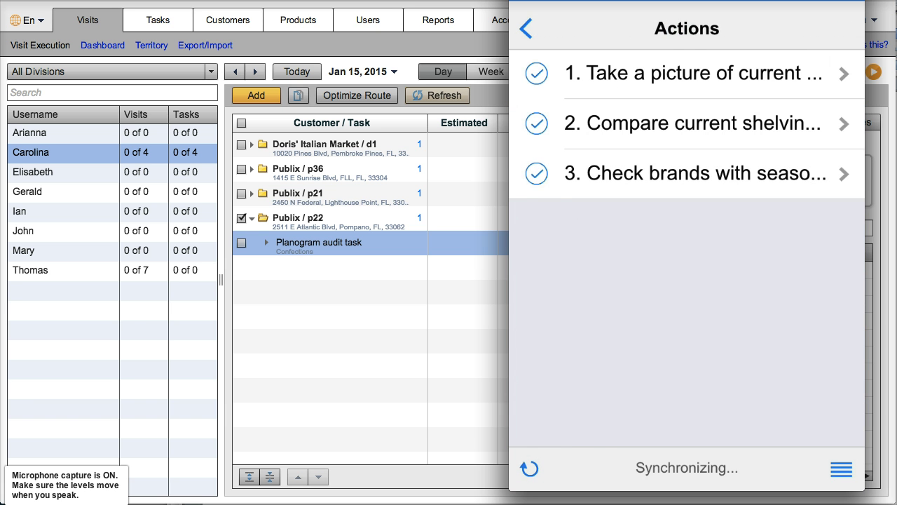
Return to the Publix - p22 visit summary and close the phone view
left_click(525, 29)
left_click(526, 28)
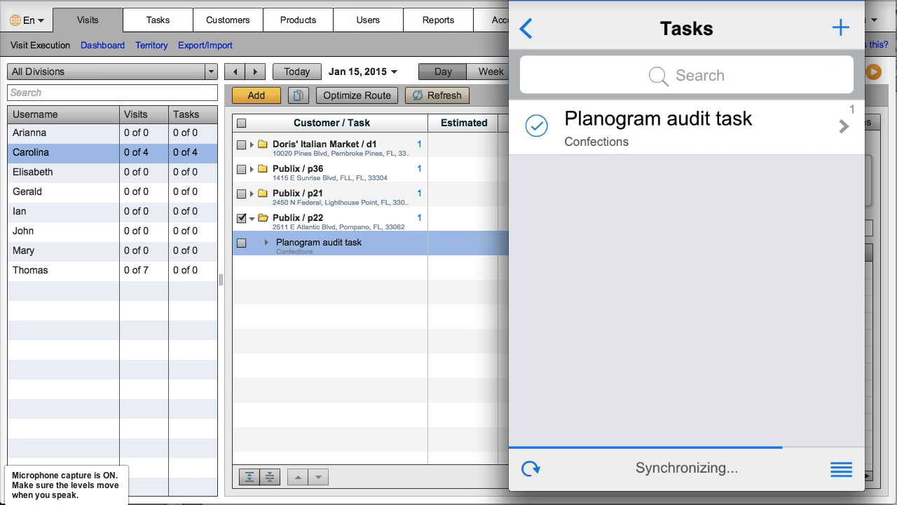
left_click(526, 28)
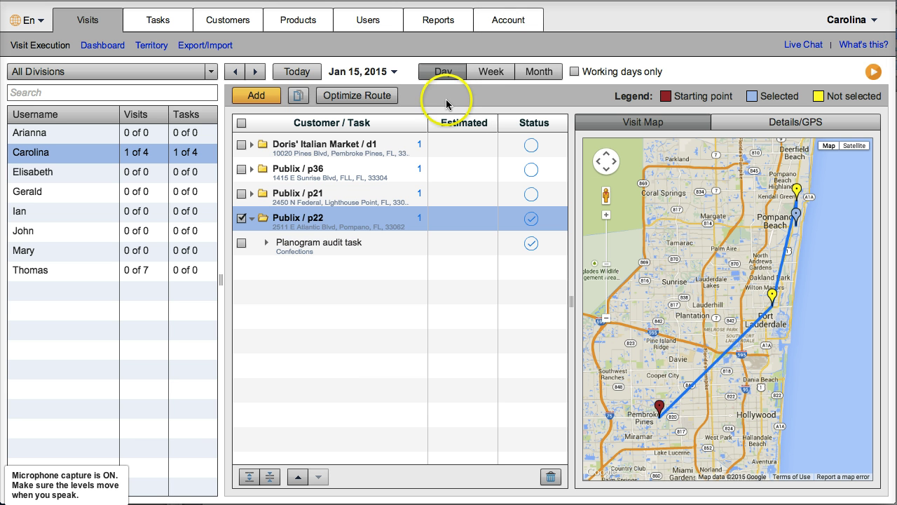
left_click(441, 95)
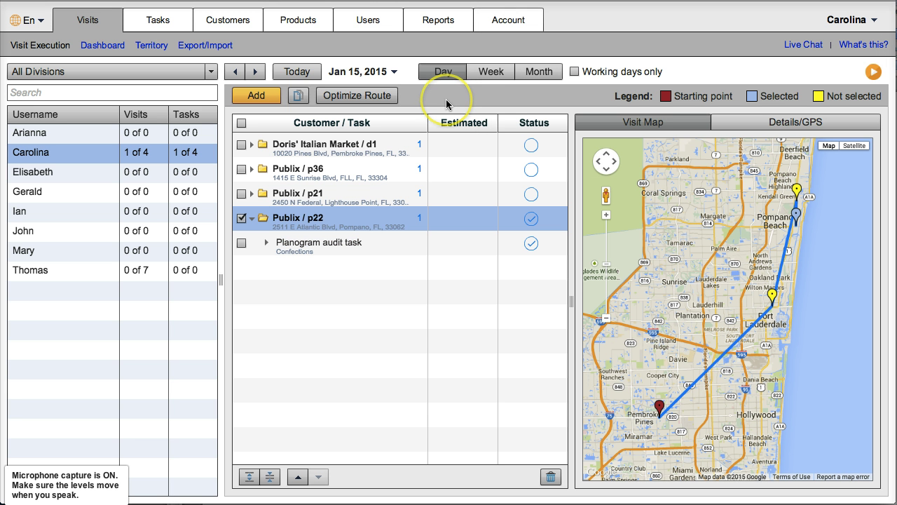
left_click(523, 220)
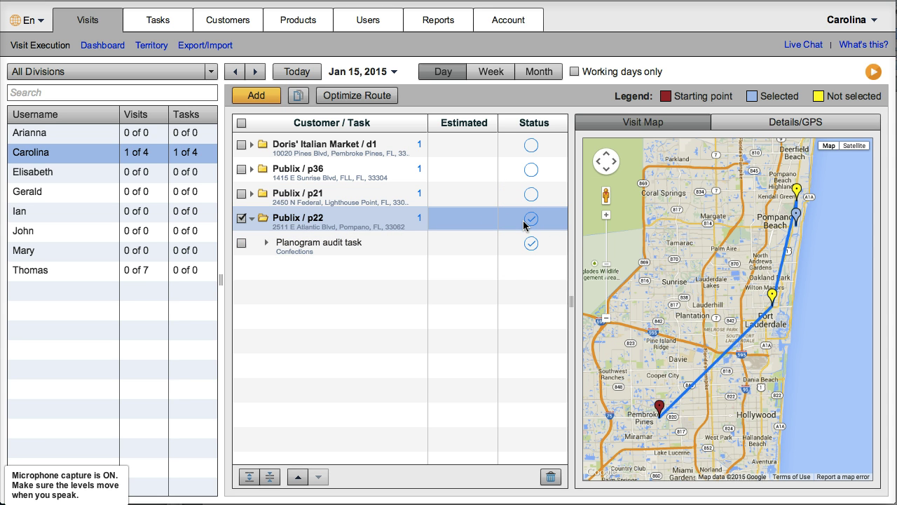
left_click(515, 248)
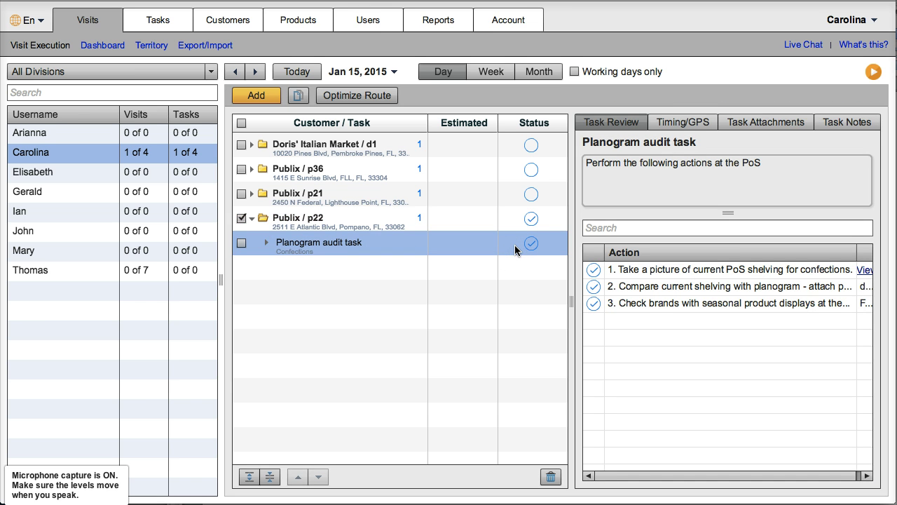
left_click(518, 225)
left_click(658, 126)
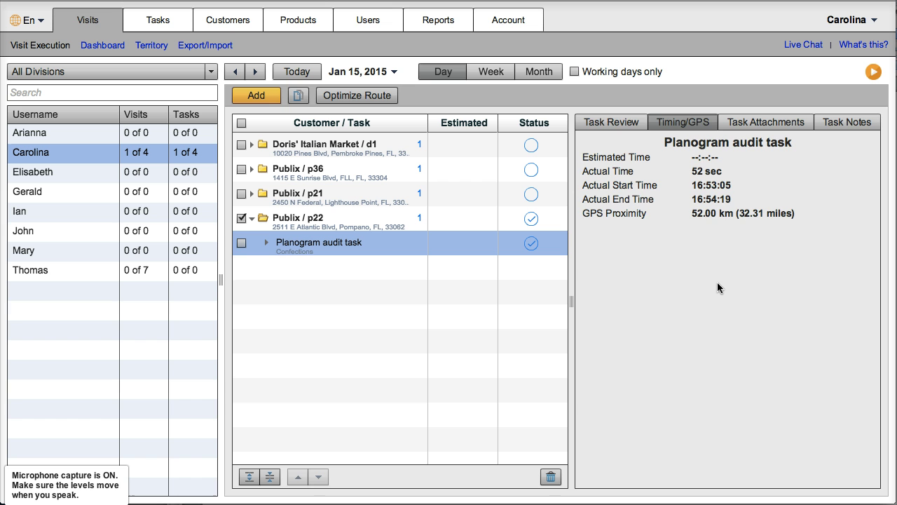
left_click(623, 120)
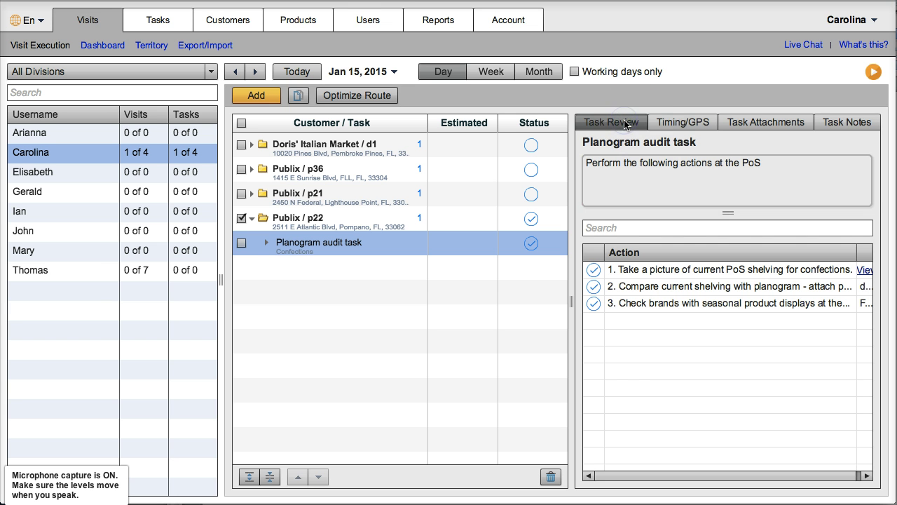
left_click(457, 222)
Show the Publix / p22 visit details and open its visit photos report
left_click(457, 222)
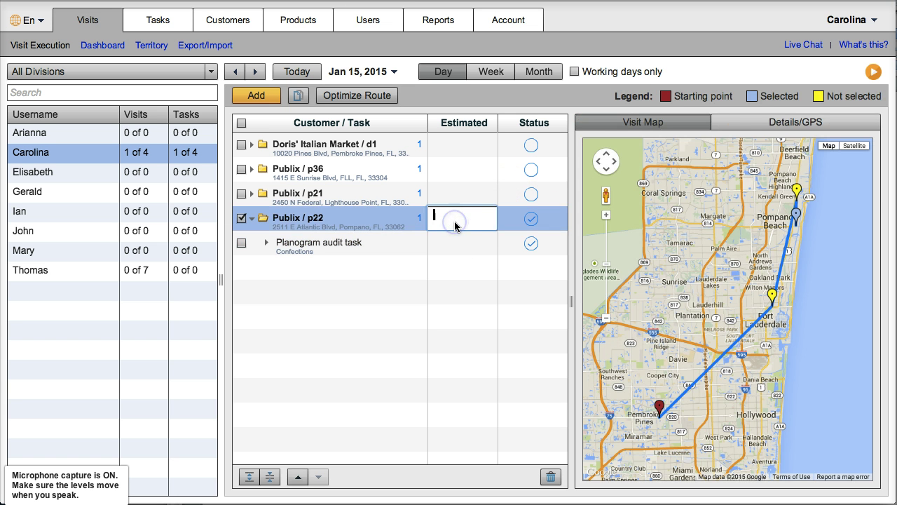
left_click(764, 121)
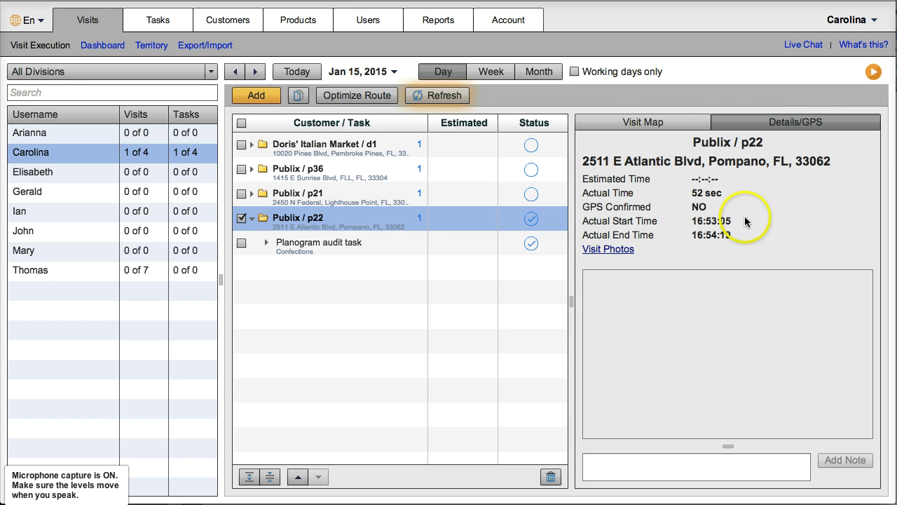
left_click(628, 251)
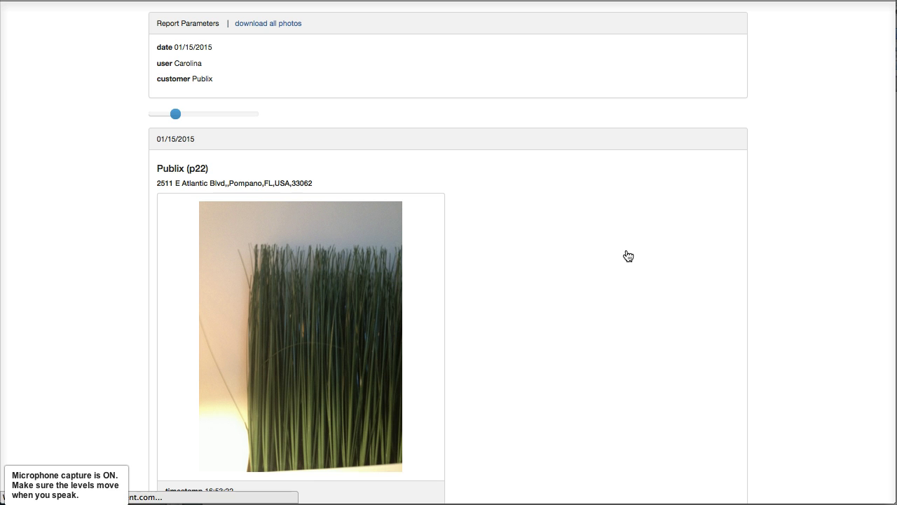
Review the shelf photo, then leave the report for the Publix / p22 visit details
left_click(596, 208)
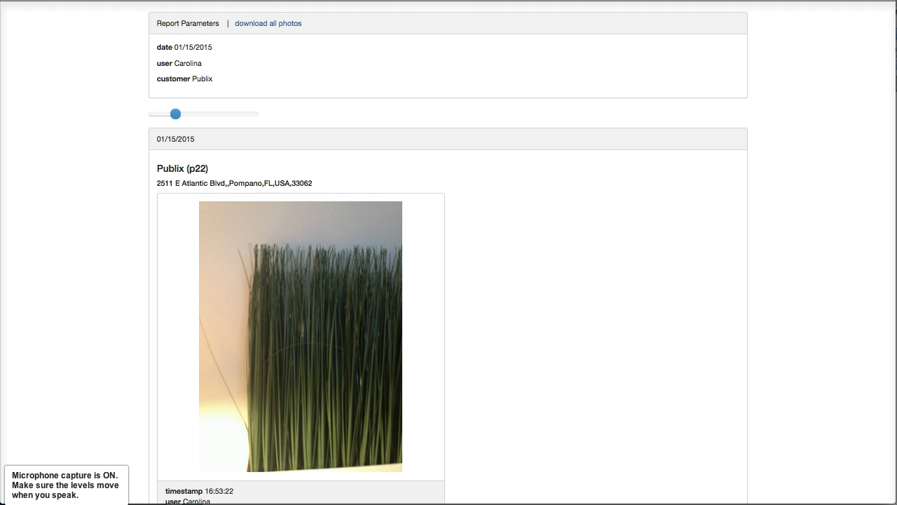
key("super+w")
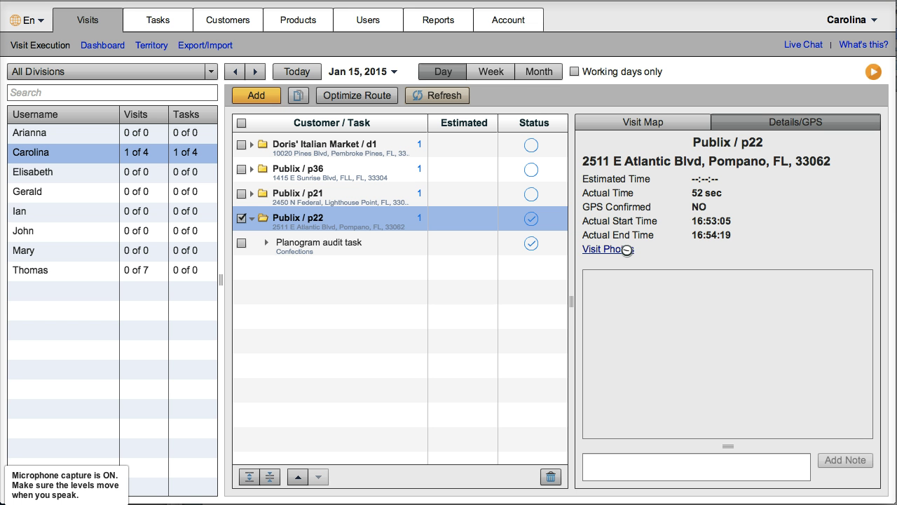